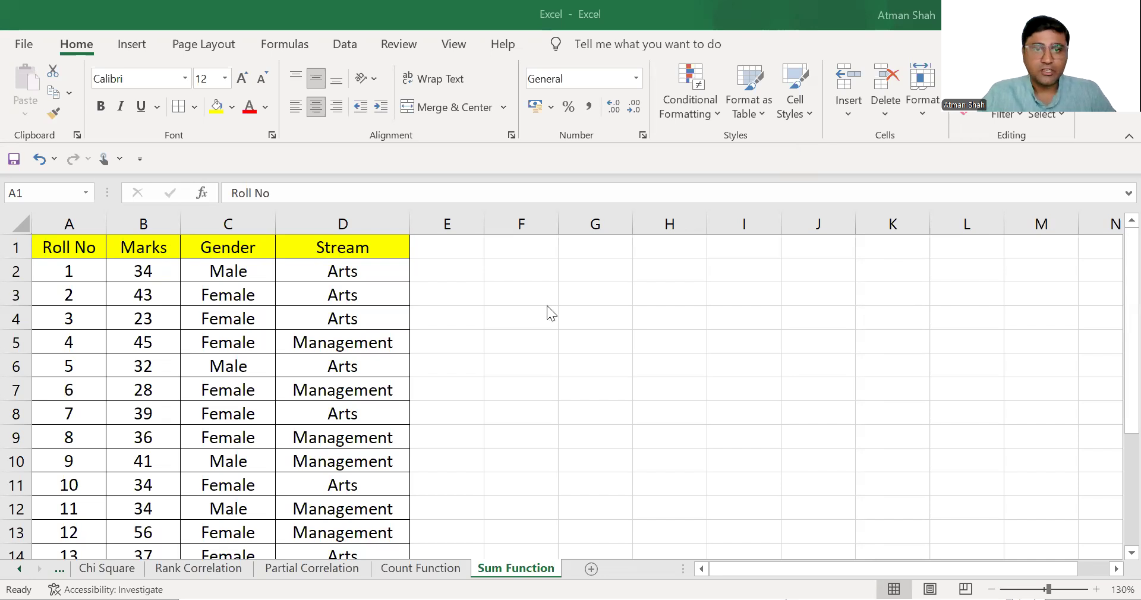
# Total the marks in B2:B17 with a SUM formula in cell F2
pyautogui.click(532, 298)
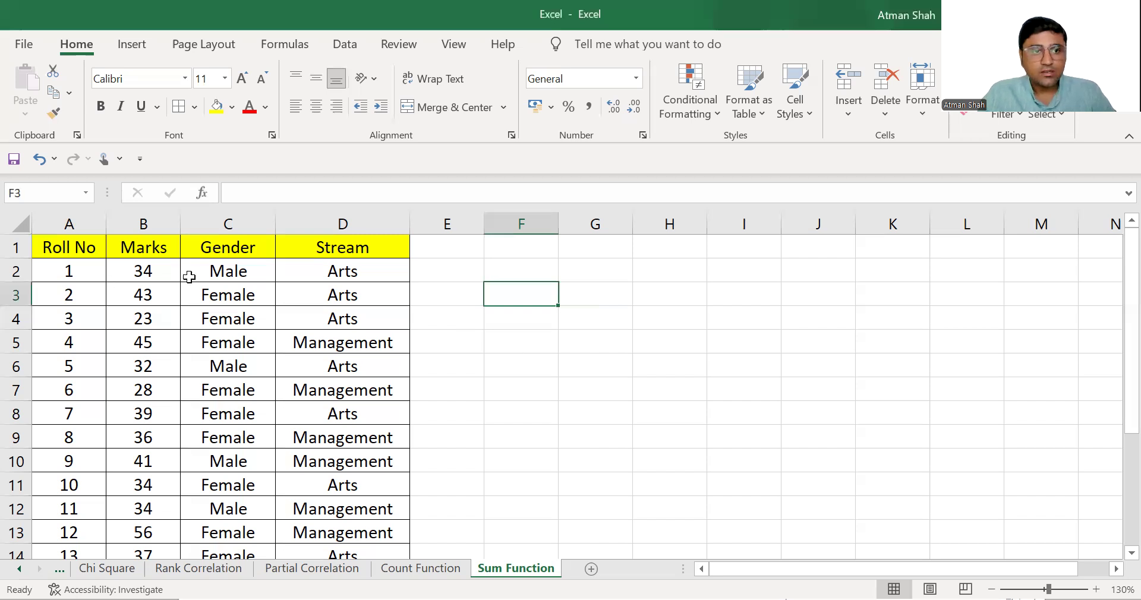
pyautogui.click(144, 223)
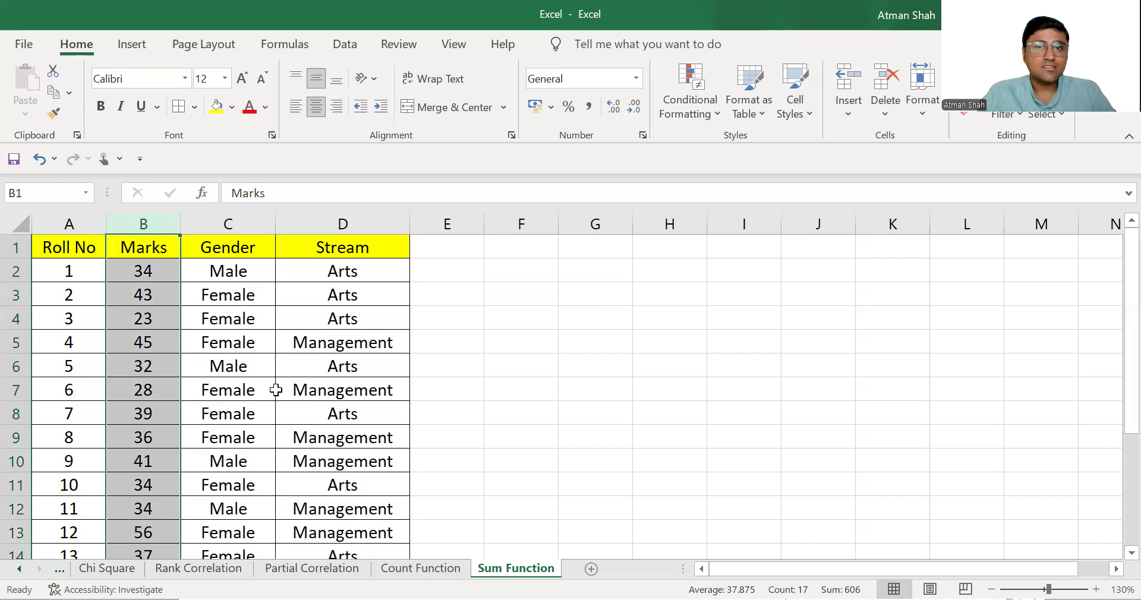
pyautogui.click(503, 270)
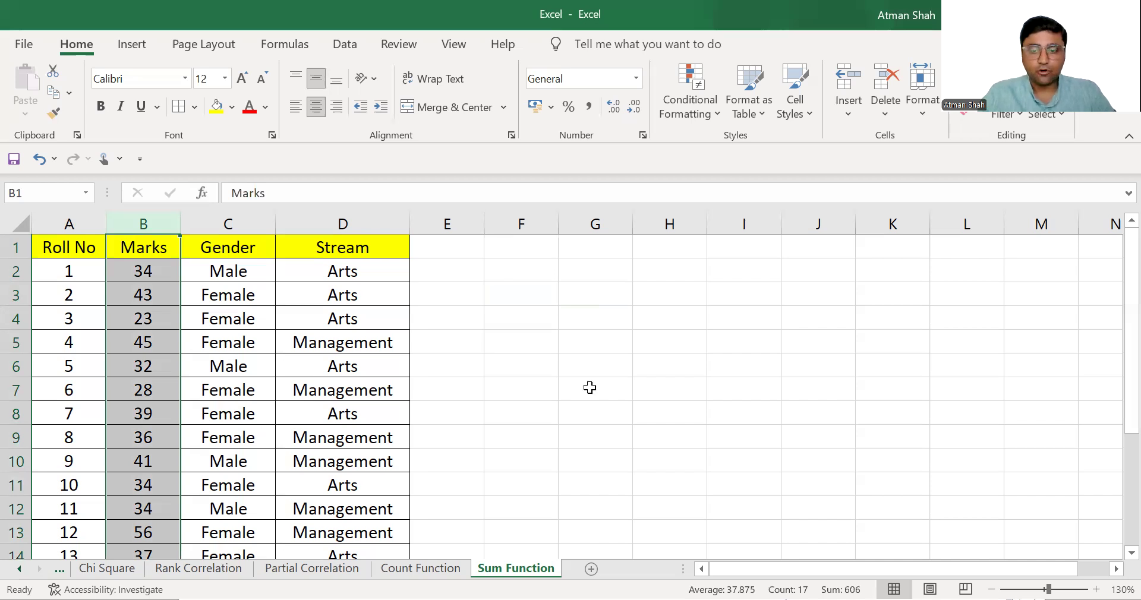
pyautogui.write('=')
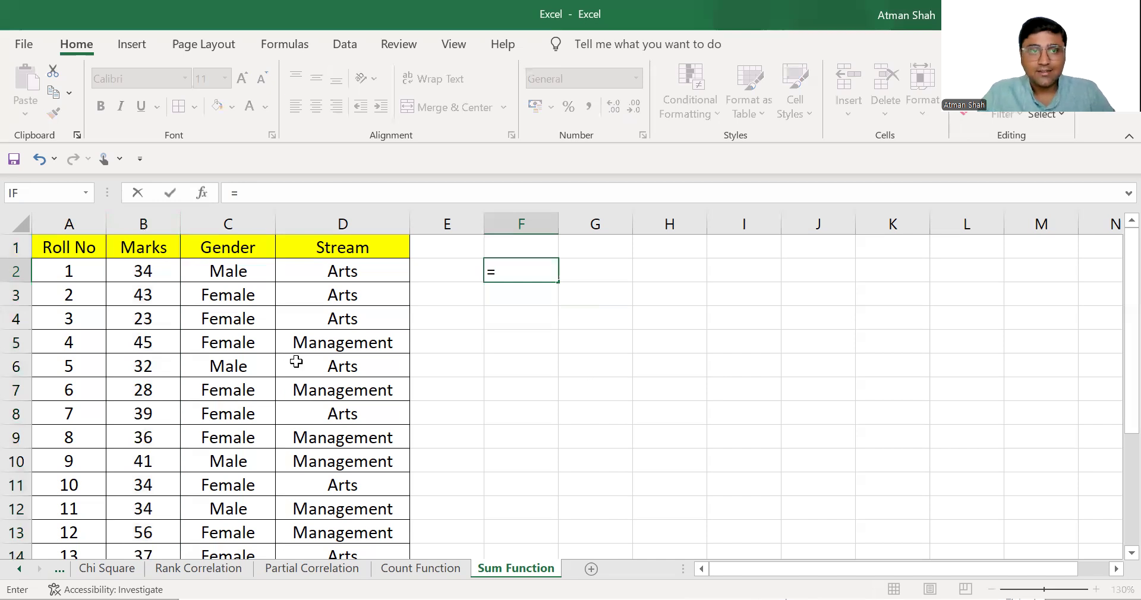
pyautogui.write('sum(')
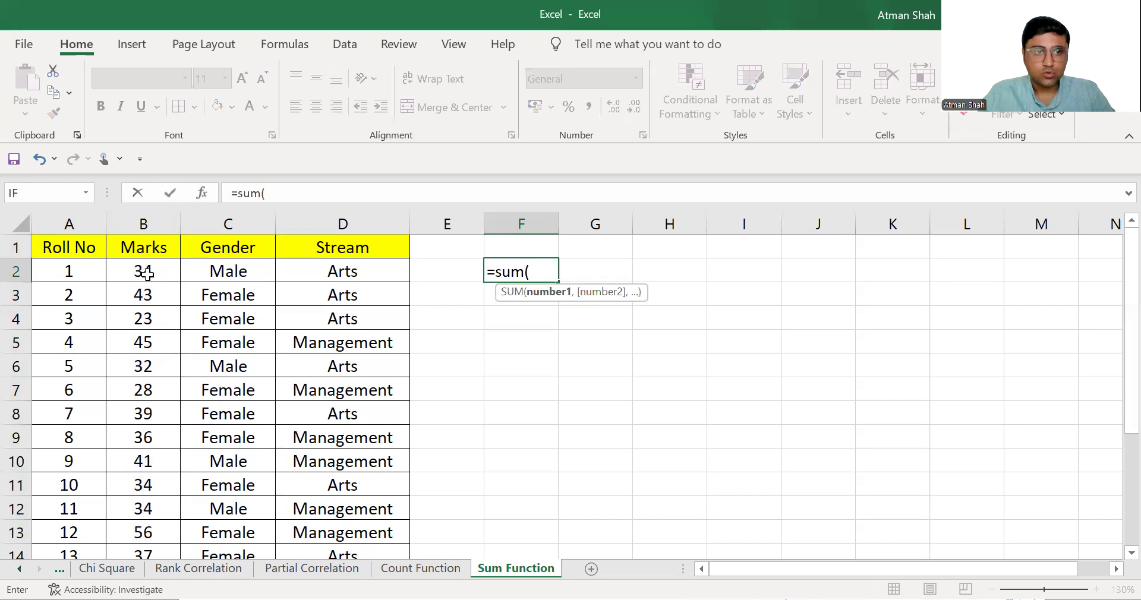
pyautogui.click(147, 272)
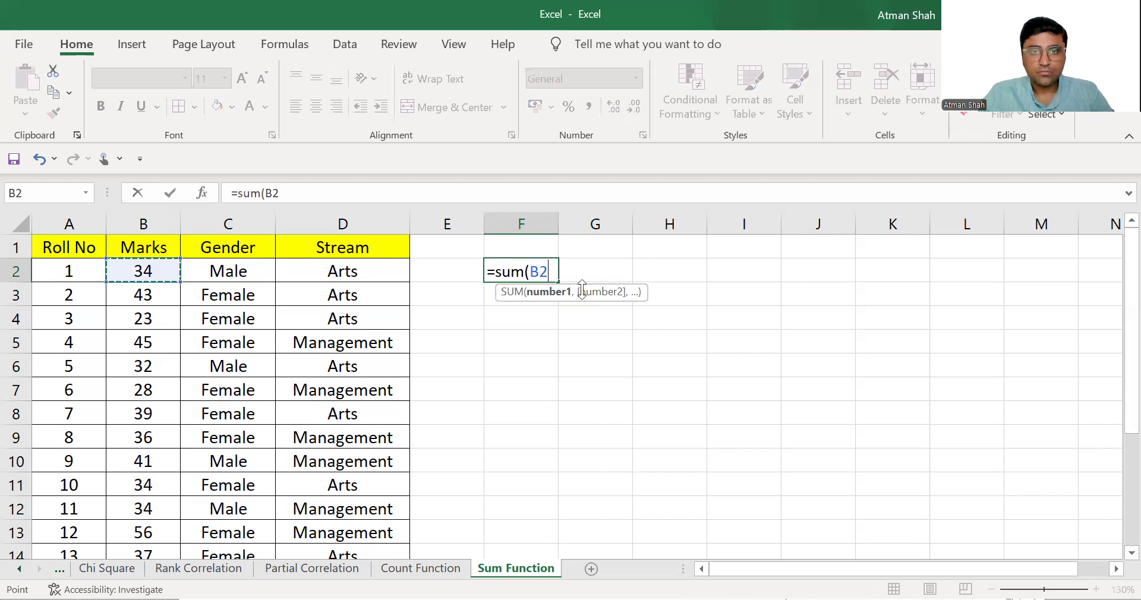
pyautogui.hotkey('ctrl', 'shift', 'Down')
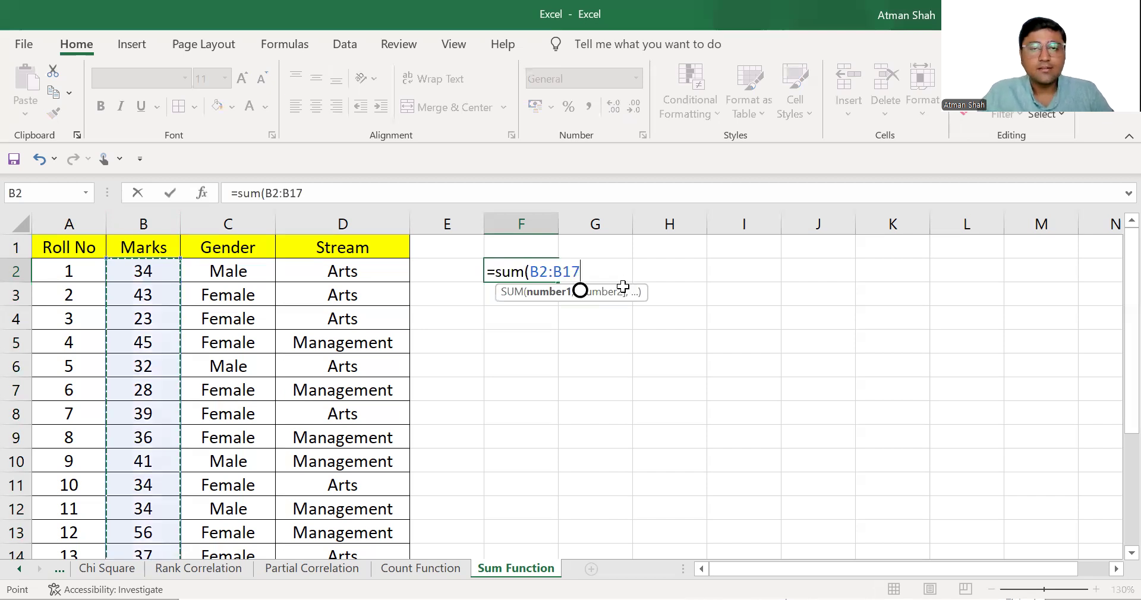
pyautogui.write(')')
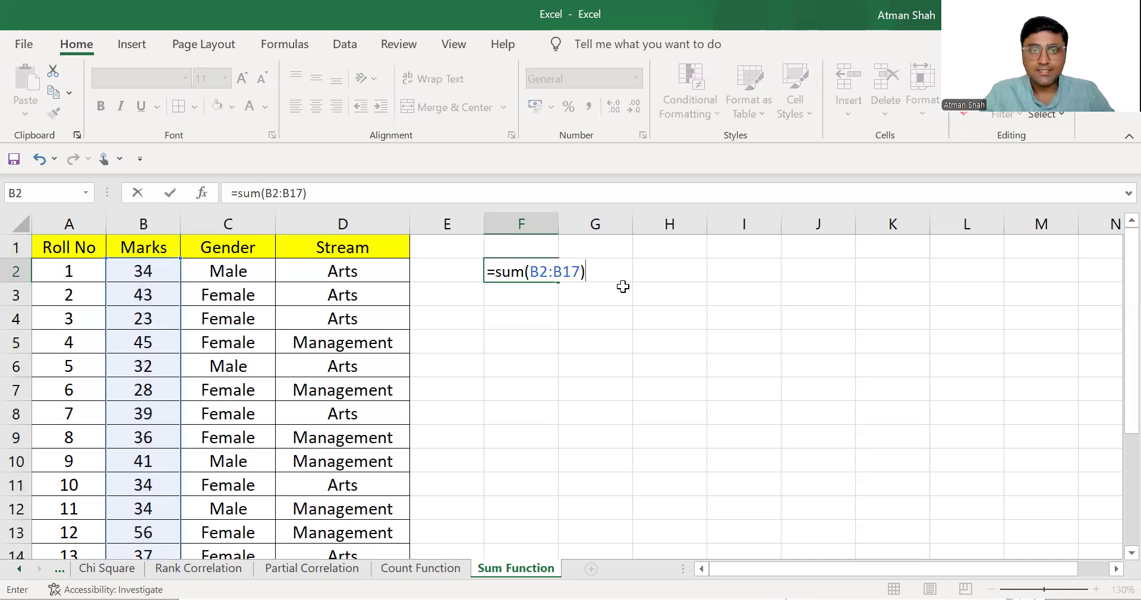
pyautogui.press('Return')
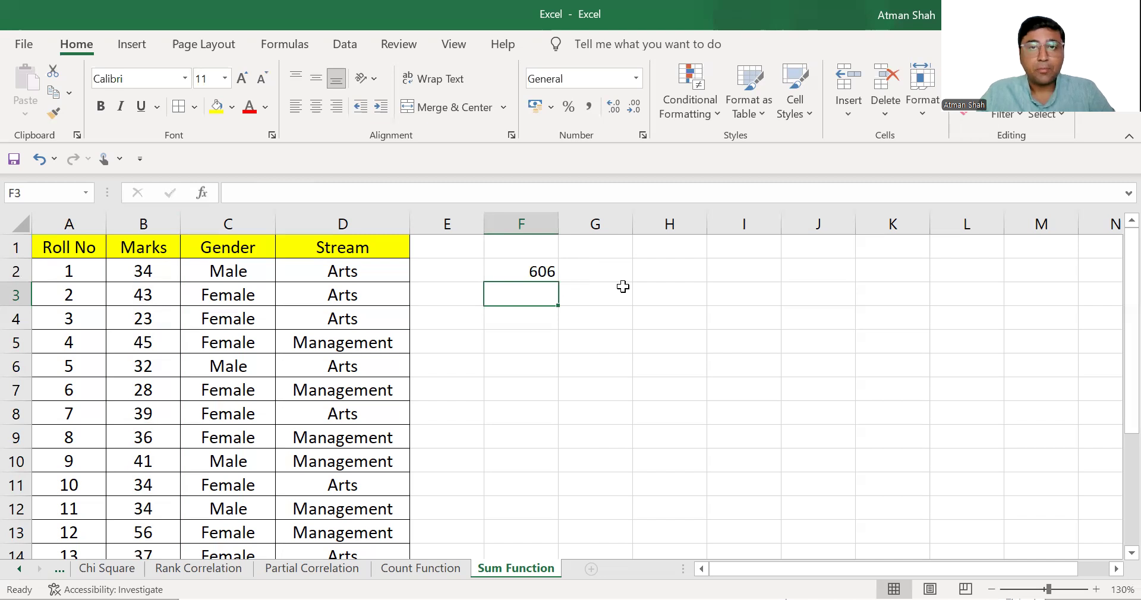
# Enter the label "Male" in cell F4
pyautogui.click(539, 316)
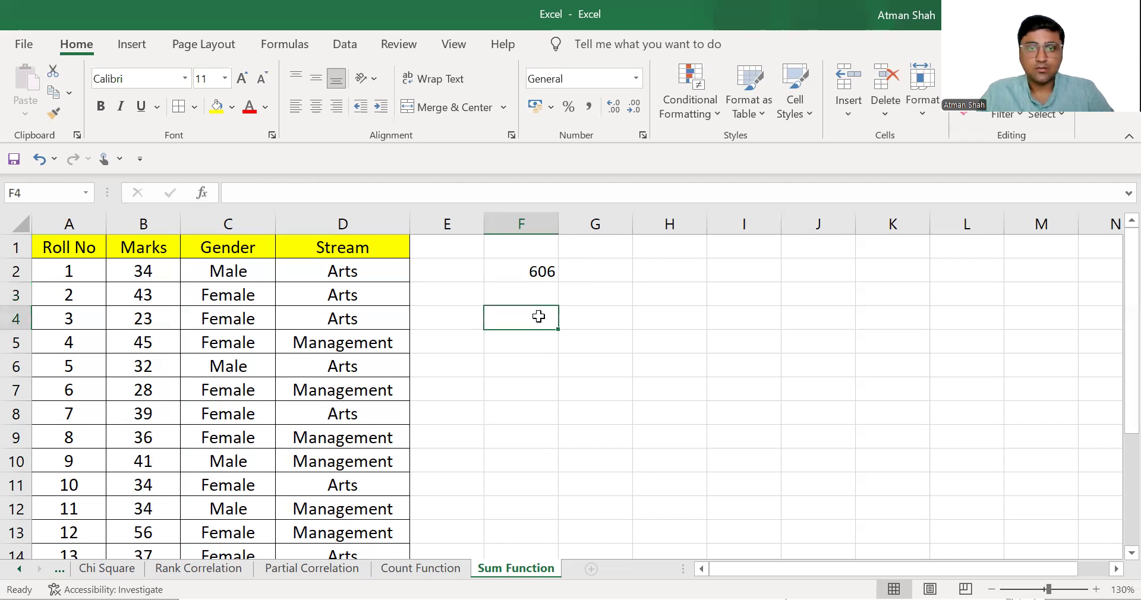
pyautogui.write('Male')
pyautogui.press('Tab')
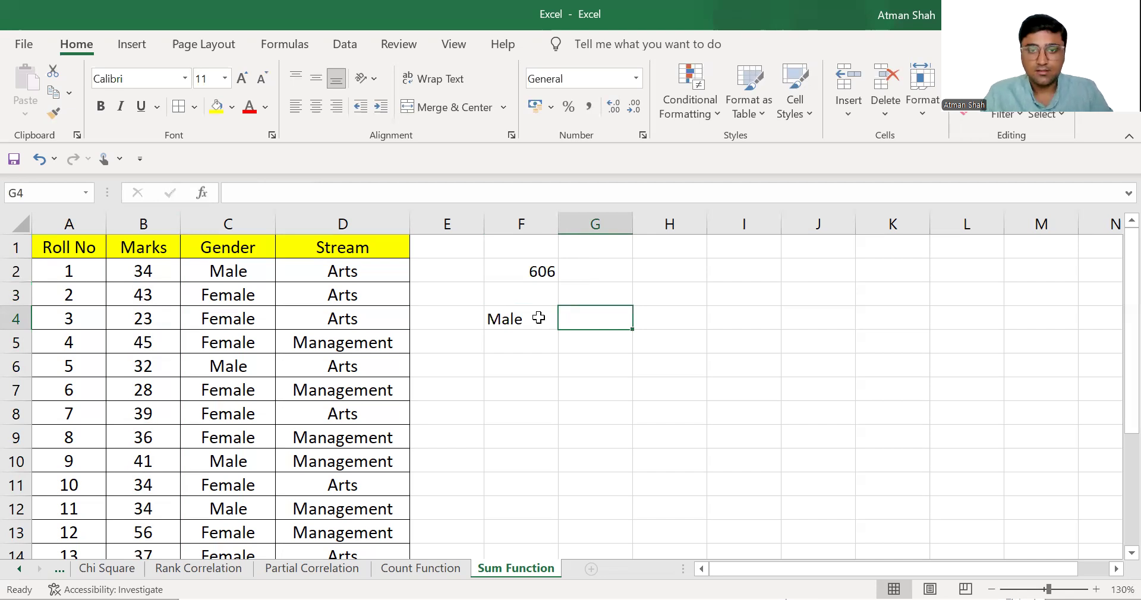
# In G4, use SUMIF to add the marks in B2:B17 where the gender in C2:C17 is "Male"
pyautogui.write('=(')
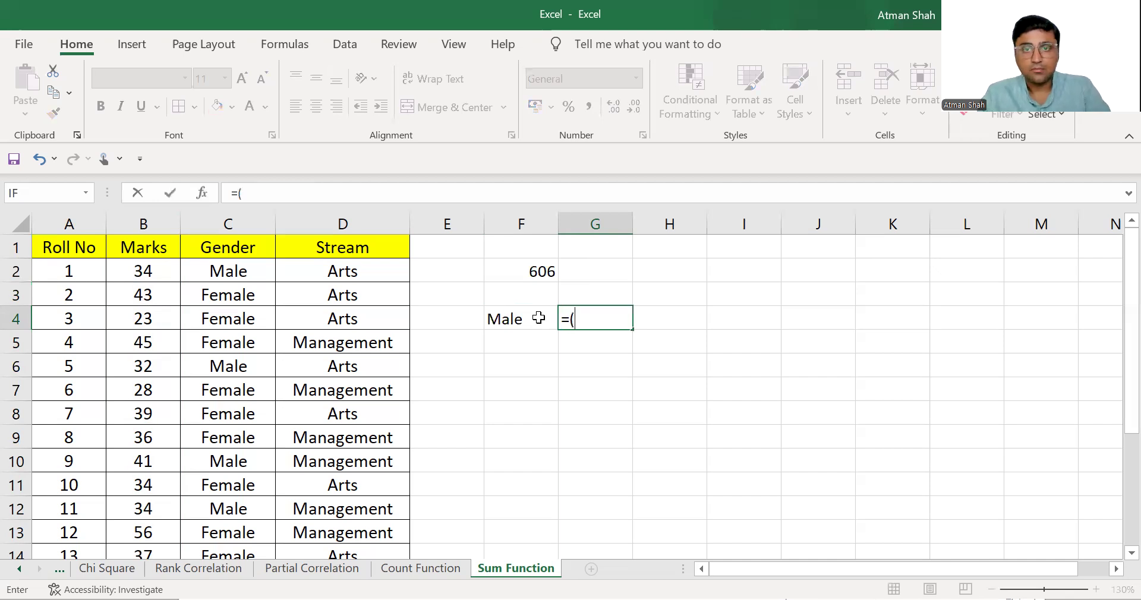
pyautogui.write('sumif(')
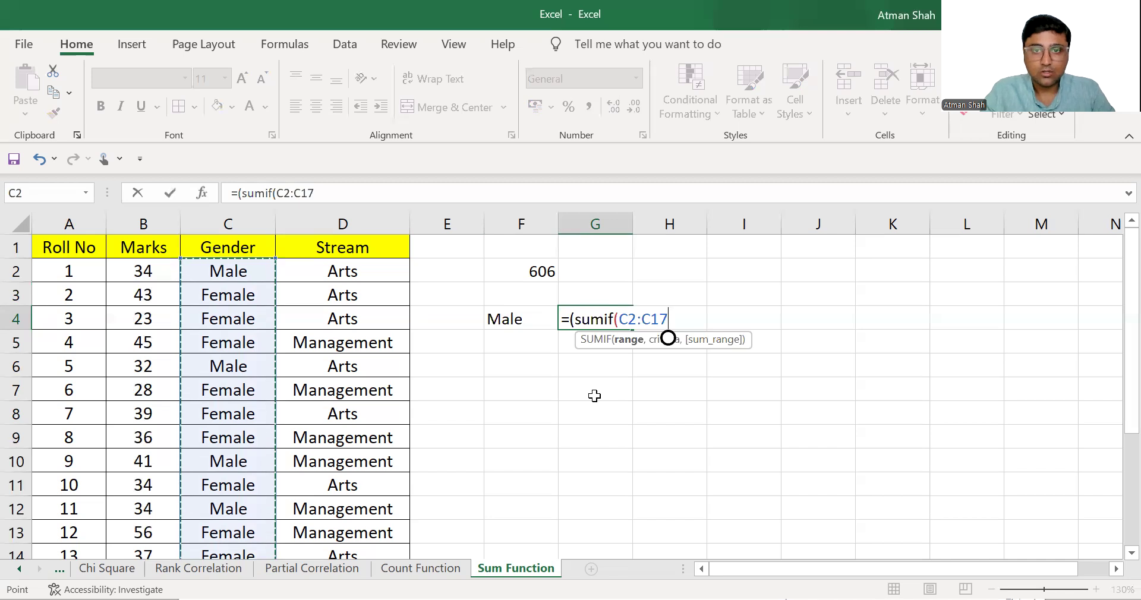
pyautogui.write(',"Male"')
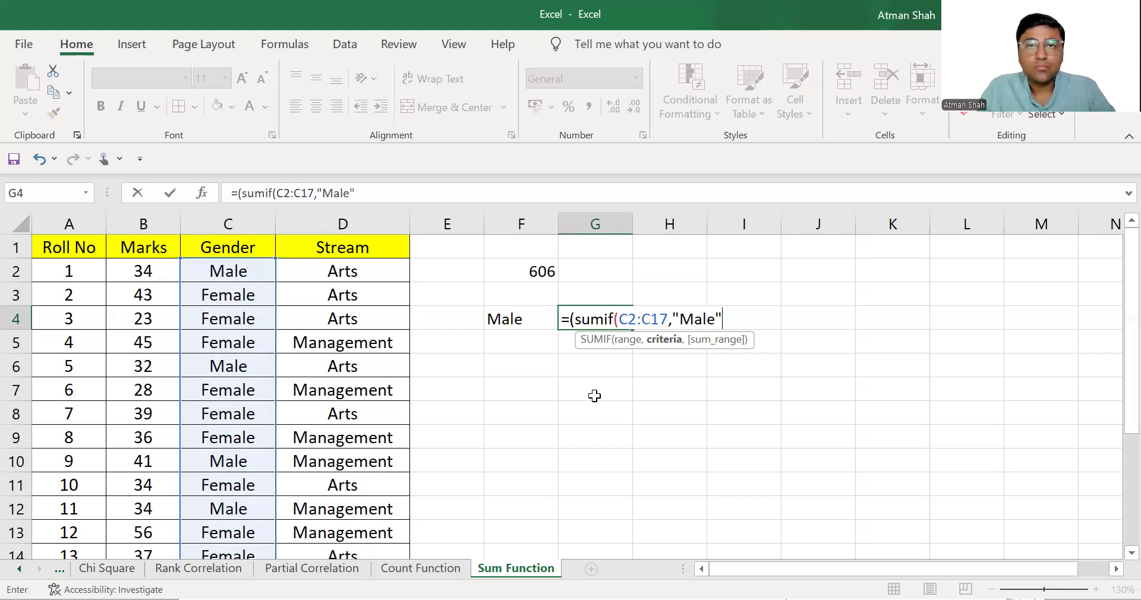
pyautogui.write(',')
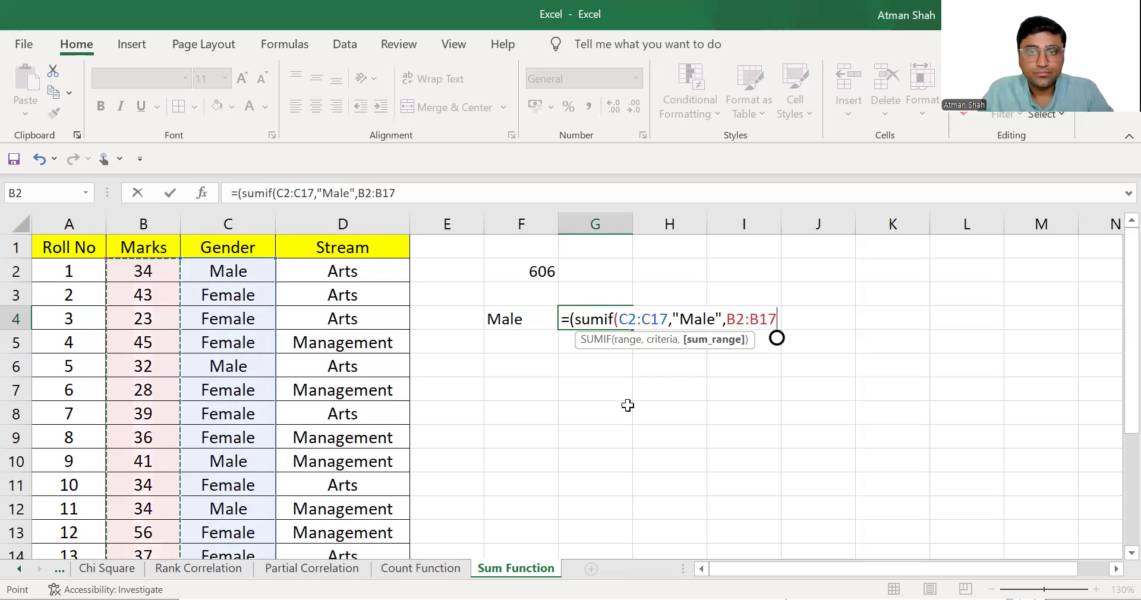
pyautogui.write(')')
pyautogui.press('Return')
pyautogui.press('BackSpace')
pyautogui.press('End')
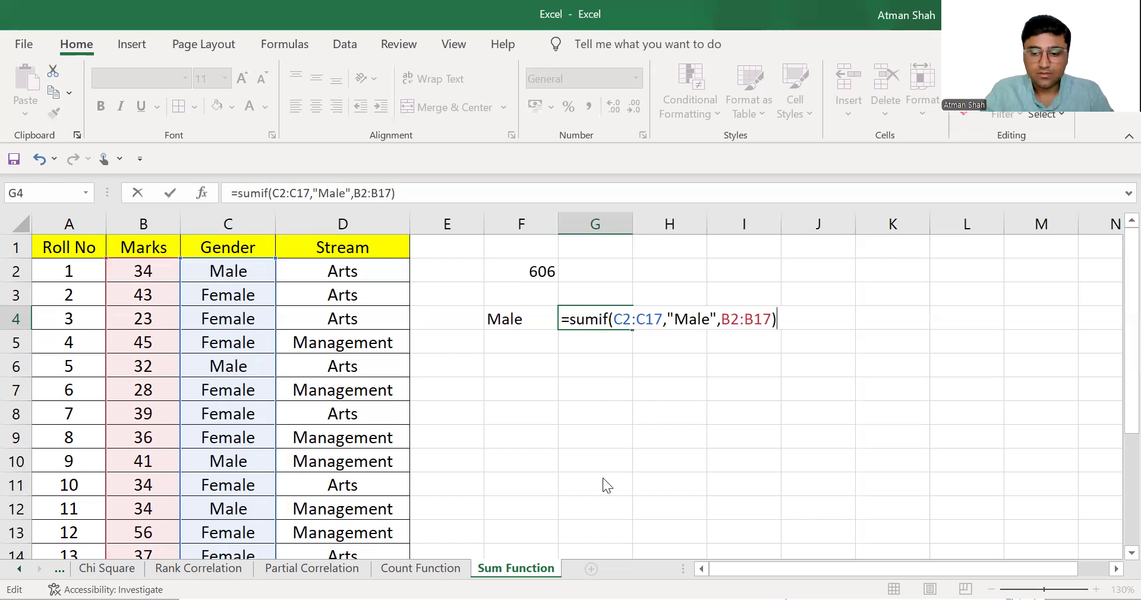
pyautogui.press('Return')
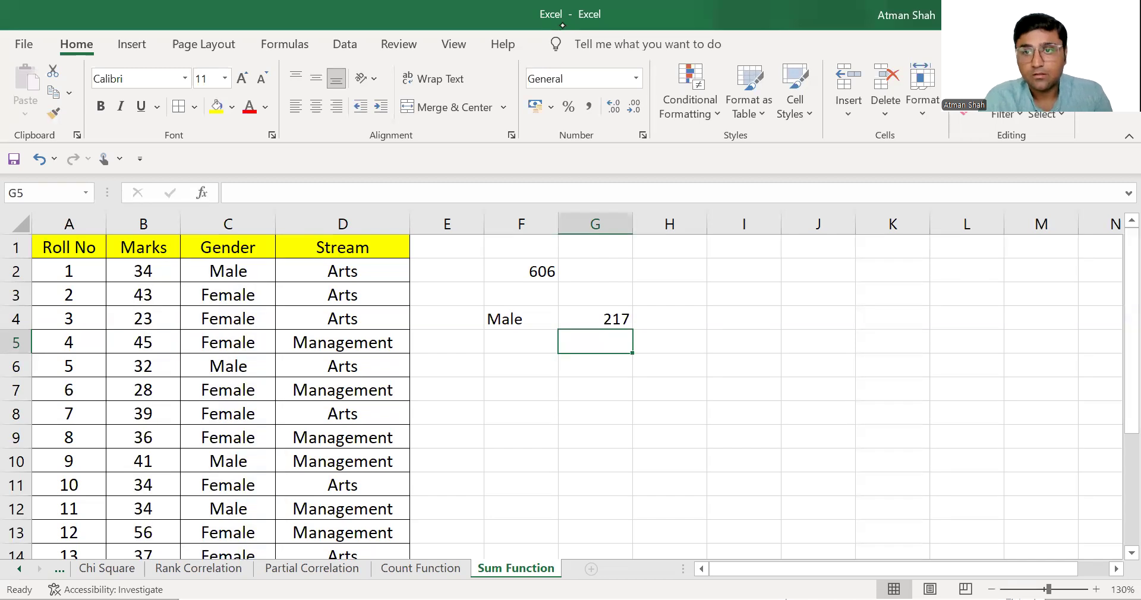
# Handwrite "sum", "sumif" and "sumifs" in red ink in the empty area around columns K and L, and circle "sumifs"
pyautogui.moveTo(904, 307)
pyautogui.mouseDown()
pyautogui.moveTo(892, 331)
pyautogui.moveTo(925, 324)
pyautogui.mouseUp()
pyautogui.moveTo(930, 320); pyautogui.dragTo(947, 325)
pyautogui.moveTo(958, 308); pyautogui.dragTo(957, 324)
pyautogui.click(957, 299)
pyautogui.moveTo(975, 298); pyautogui.dragTo(971, 324)
pyautogui.moveTo(964, 311); pyautogui.dragTo(990, 306)
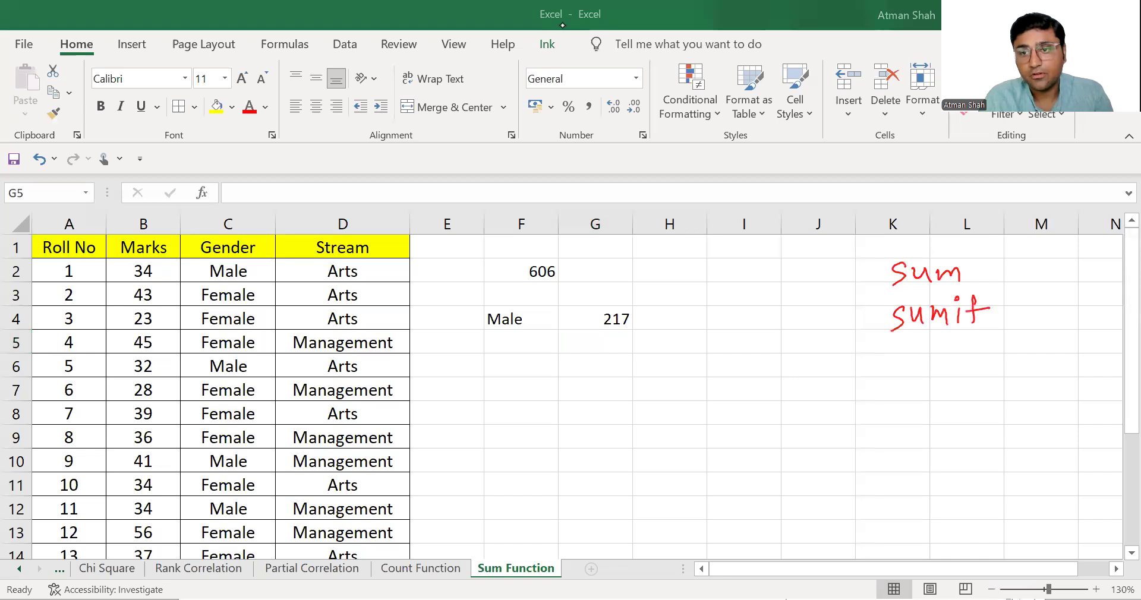
pyautogui.moveTo(914, 352); pyautogui.dragTo(903, 370)
pyautogui.moveTo(919, 352)
pyautogui.mouseDown()
pyautogui.moveTo(930, 368)
pyautogui.moveTo(959, 368)
pyautogui.mouseUp()
pyautogui.moveTo(964, 355); pyautogui.dragTo(973, 367)
pyautogui.moveTo(987, 361)
pyautogui.mouseDown()
pyautogui.moveTo(998, 354)
pyautogui.moveTo(984, 369)
pyautogui.mouseUp()
pyautogui.moveTo(909, 345)
pyautogui.mouseDown()
pyautogui.moveTo(1020, 350)
pyautogui.moveTo(928, 338)
pyautogui.mouseUp()
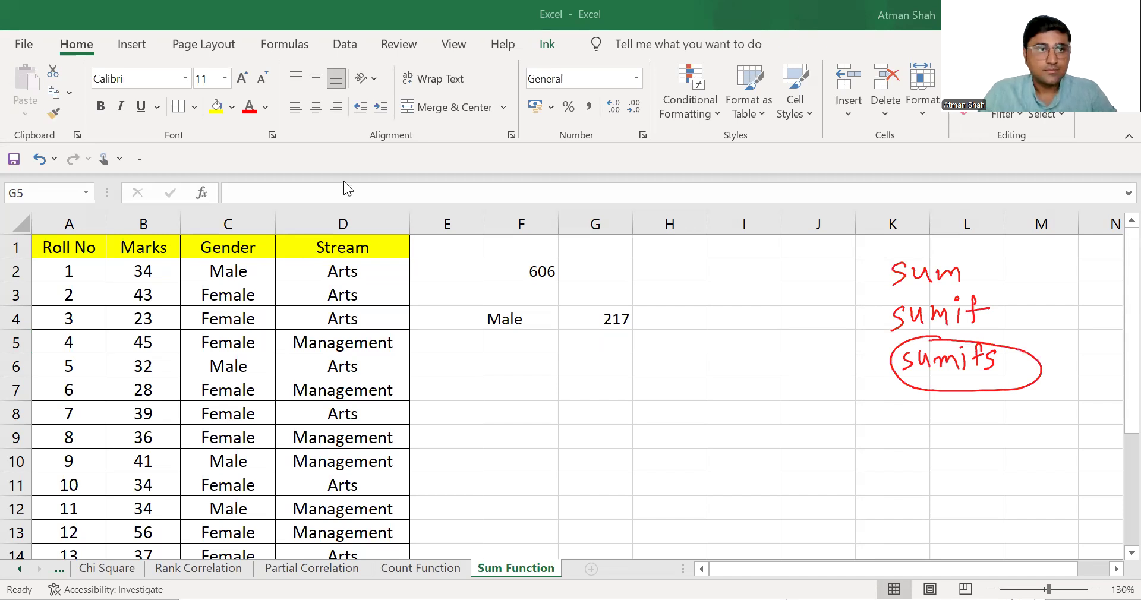
# Enter the label "Male+Arts" in cell F5 and widen column F to fit it
pyautogui.click(506, 343)
pyautogui.write('M')
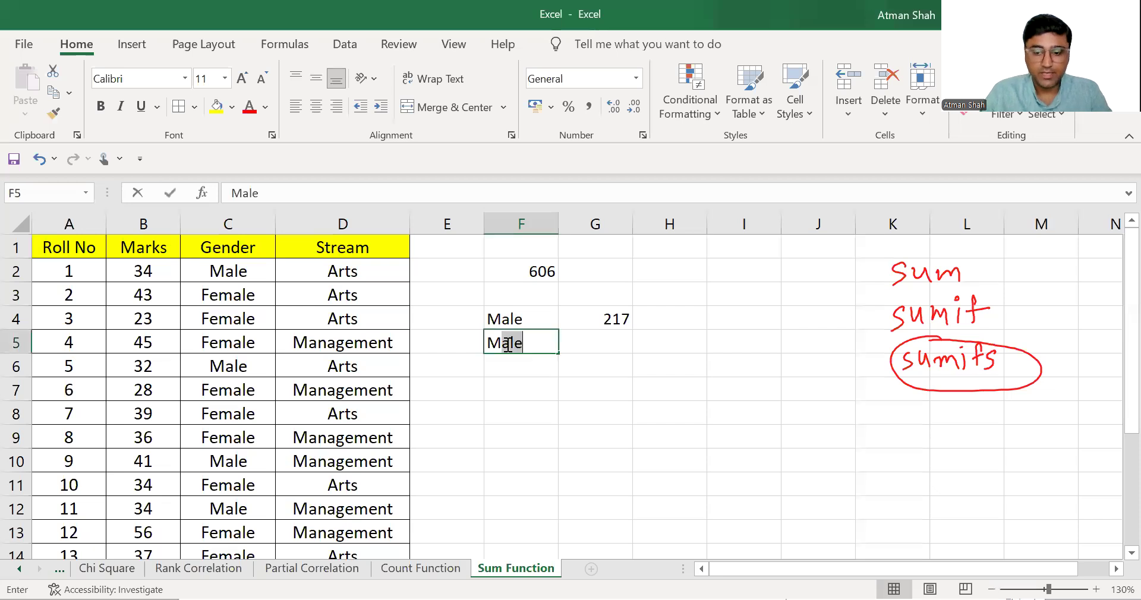
pyautogui.write('ale')
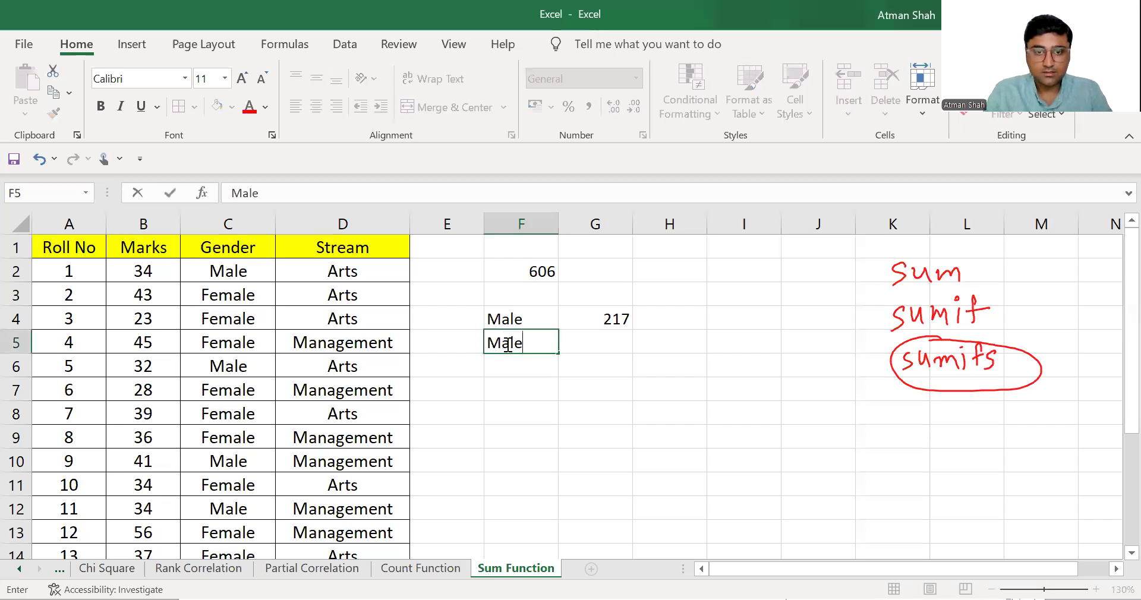
pyautogui.write('+Arts')
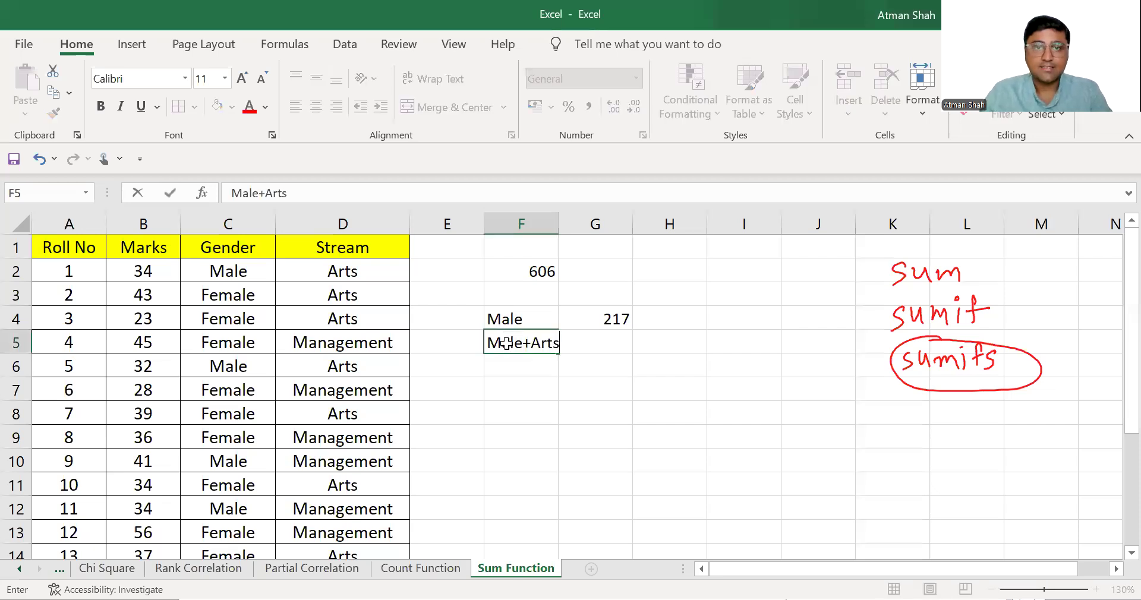
pyautogui.press('Return')
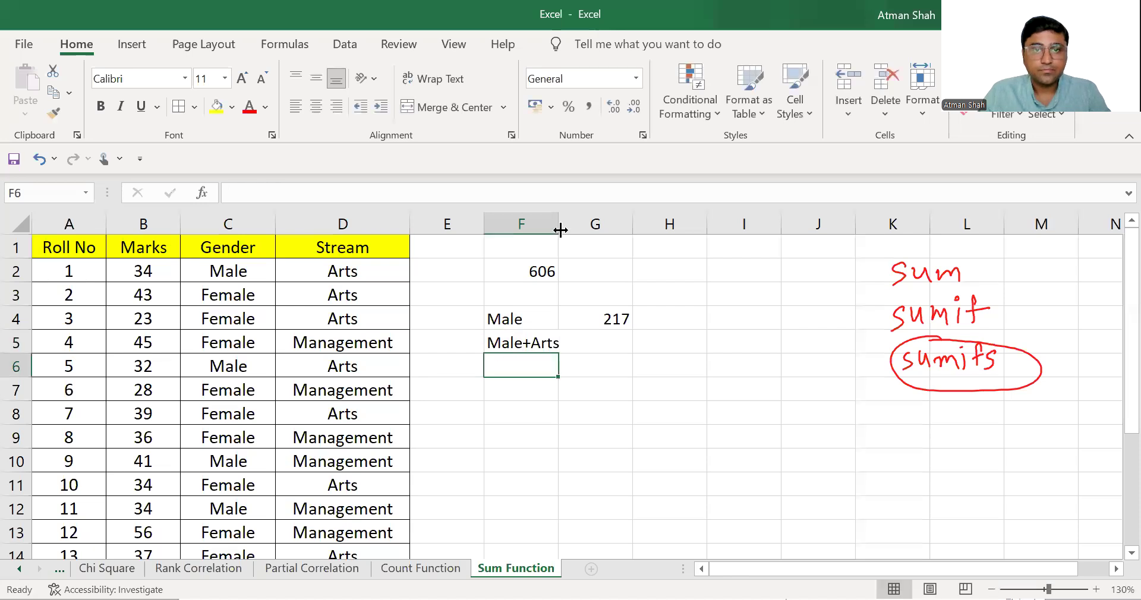
pyautogui.click(604, 344)
pyautogui.doubleClick(558, 224)
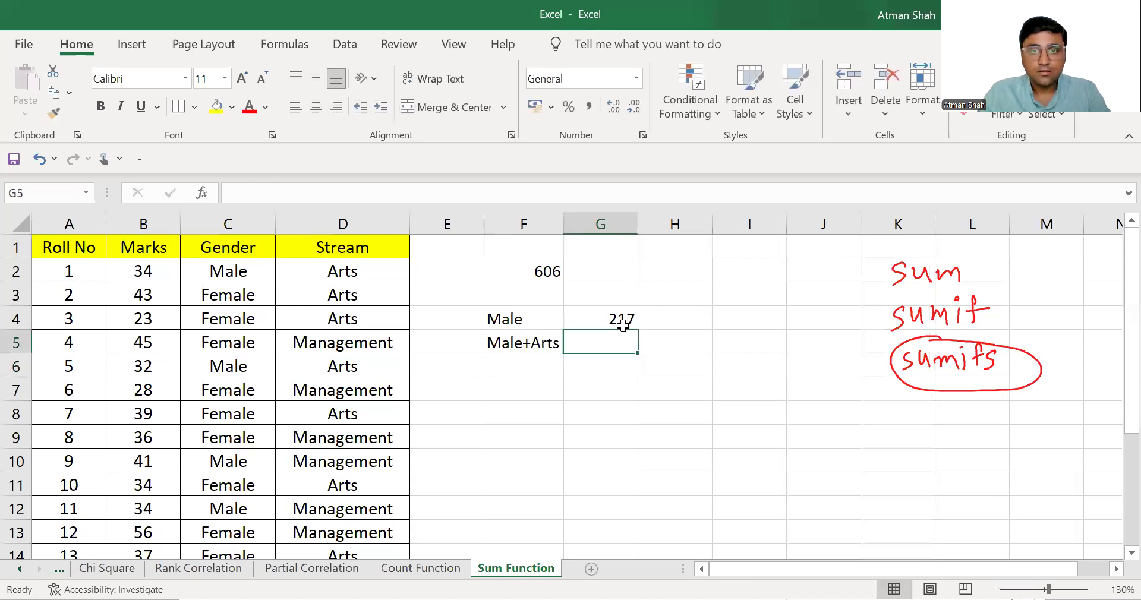
# In G5, begin a SUMIFS formula that sums the marks in B2:B17 where the gender in C2:C17 is "Male"
pyautogui.write('=')
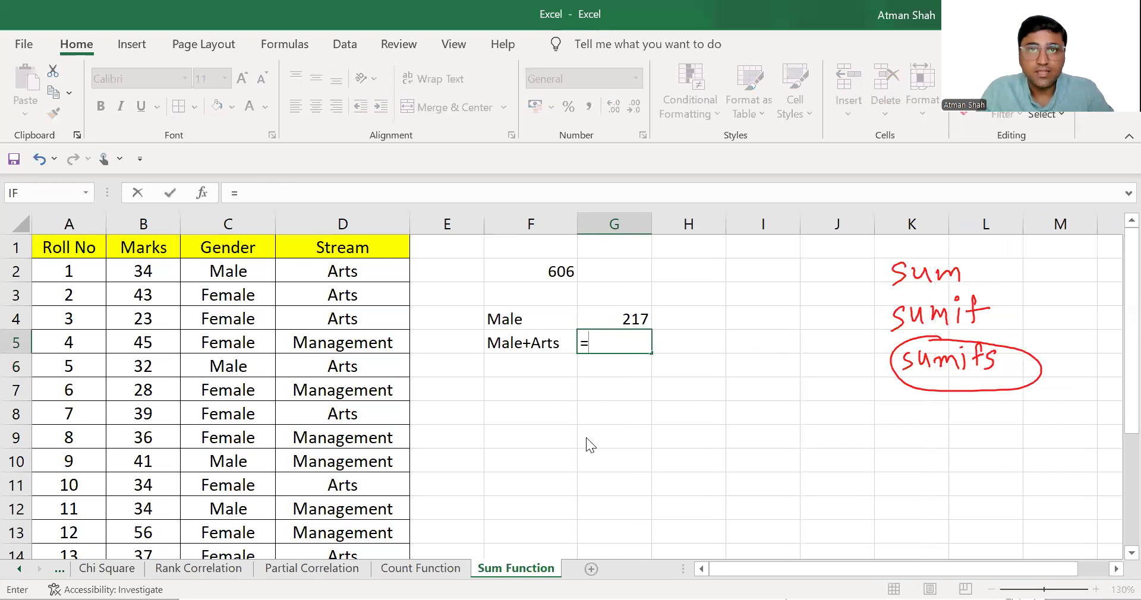
pyautogui.write('sumifs')
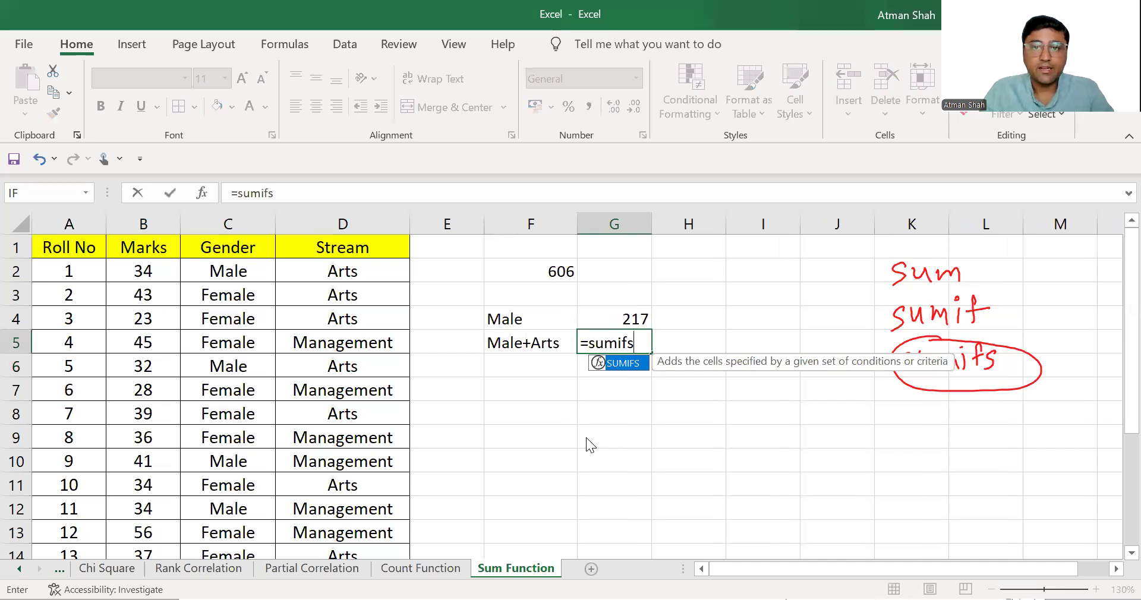
pyautogui.write('(')
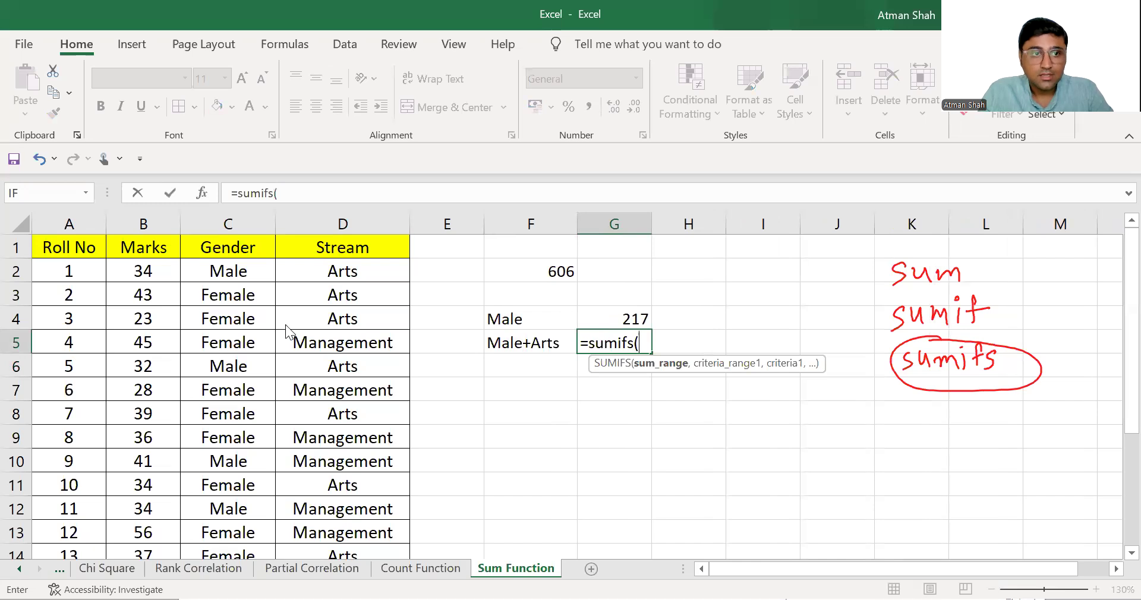
pyautogui.moveTo(146, 274); pyautogui.dragTo(162, 320)
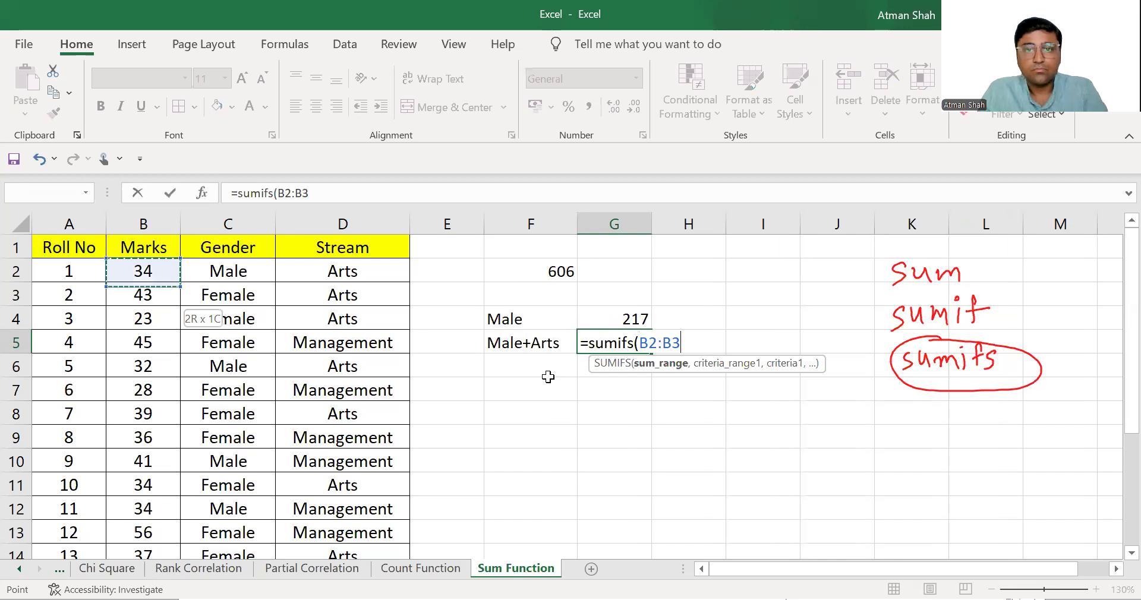
pyautogui.hotkey('ctrl', 'shift', 'Down')
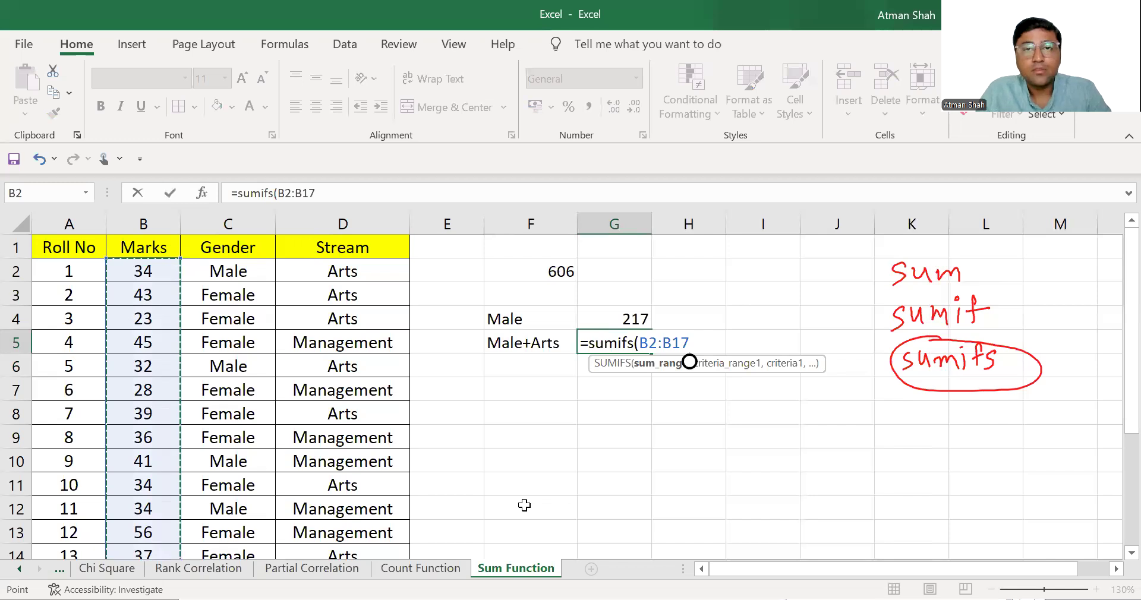
pyautogui.write(',')
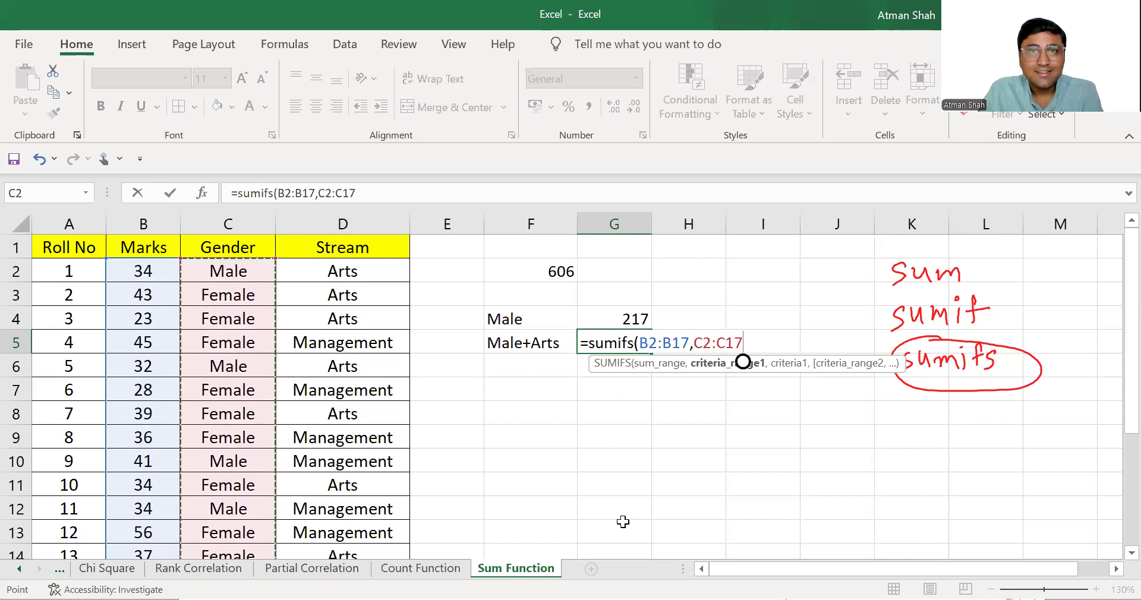
pyautogui.write(',')
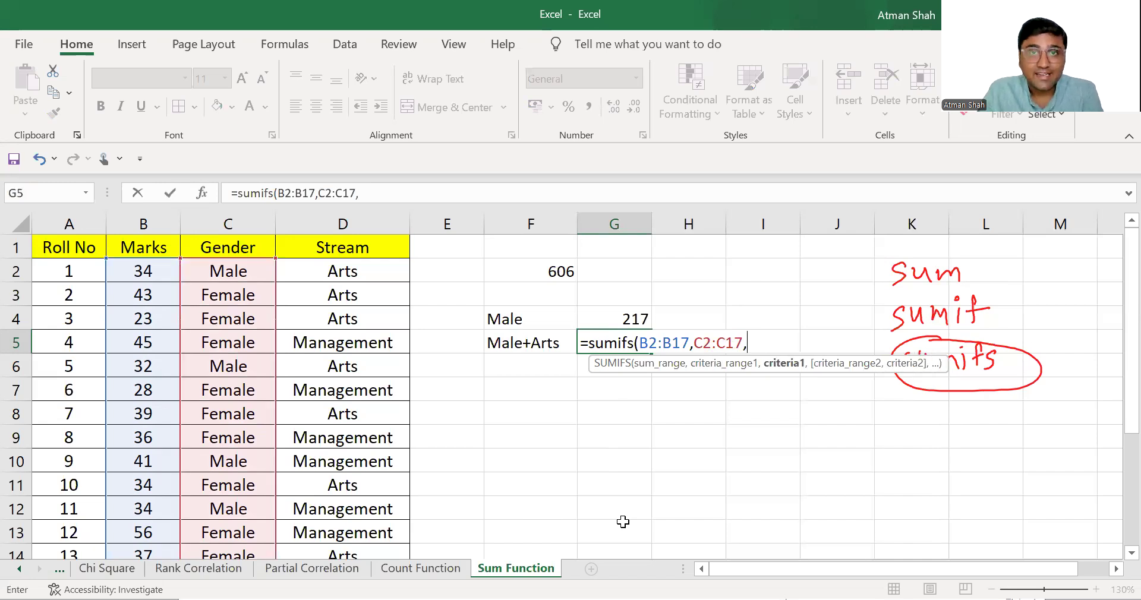
pyautogui.write('"')
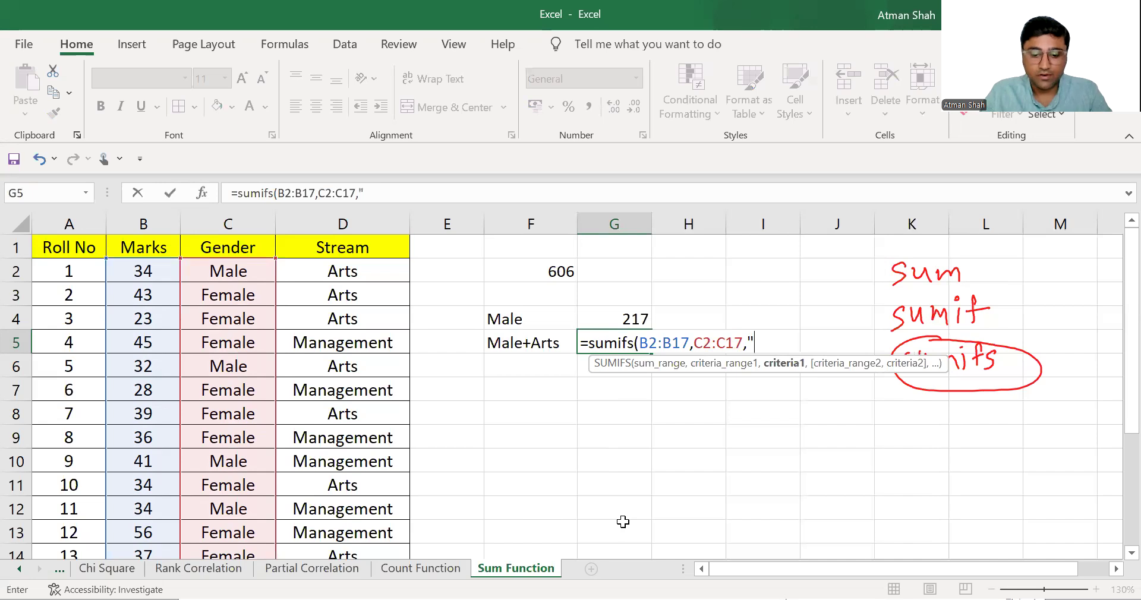
pyautogui.write('Male"')
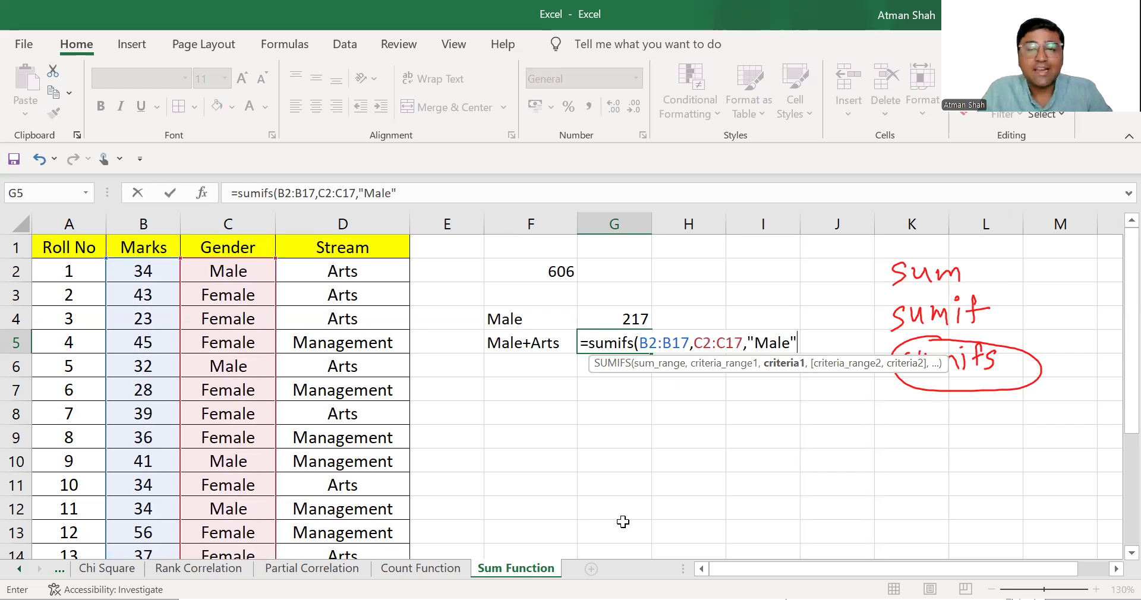
pyautogui.write(',')
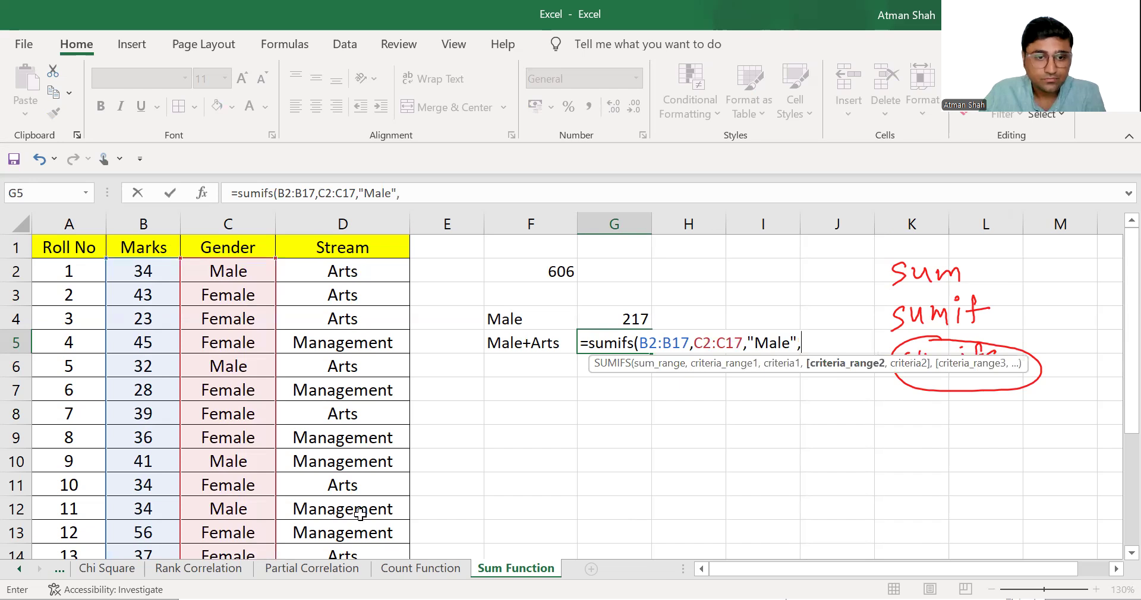
# Add the second condition that the stream in D2:D17 is "Arts" and enter the formula, accepting the proposed quotation-mark correction
pyautogui.moveTo(342, 271); pyautogui.dragTo(373, 462)
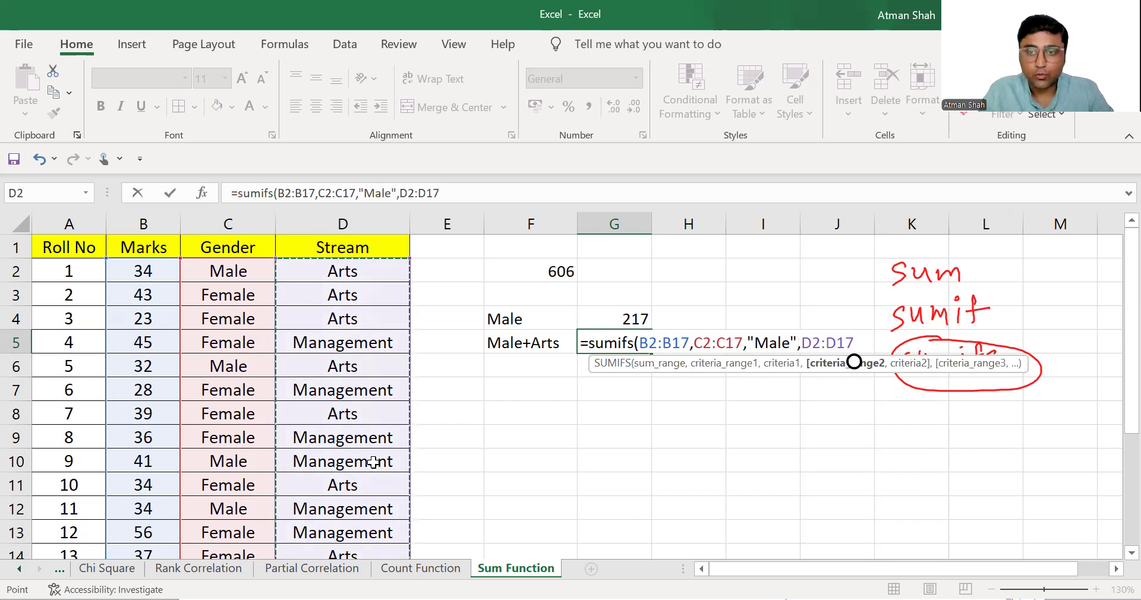
pyautogui.write(',"Arts)')
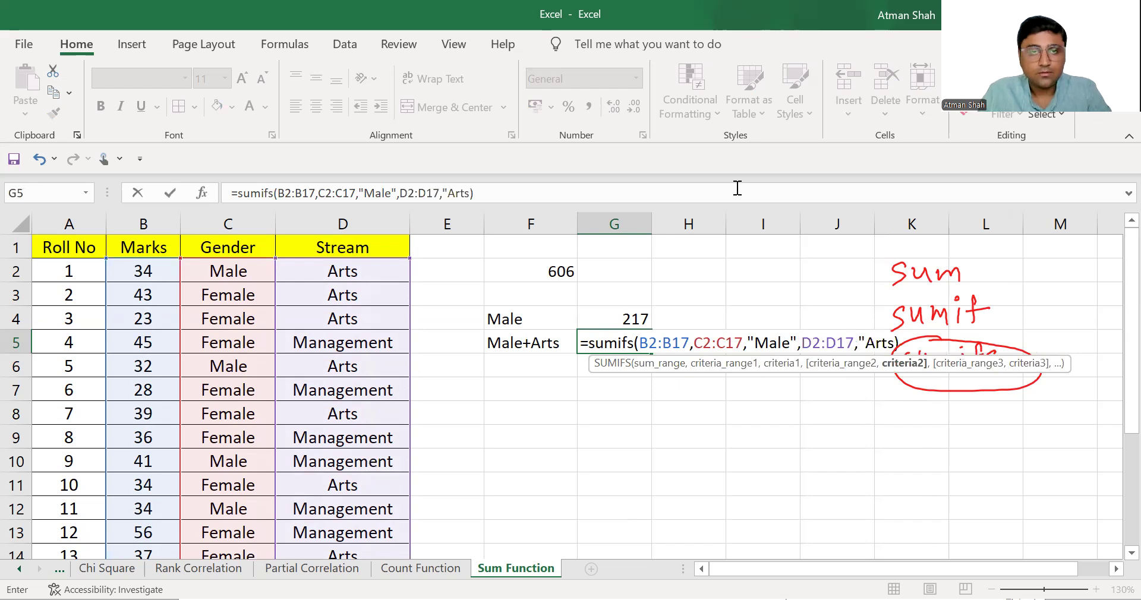
pyautogui.press('Return')
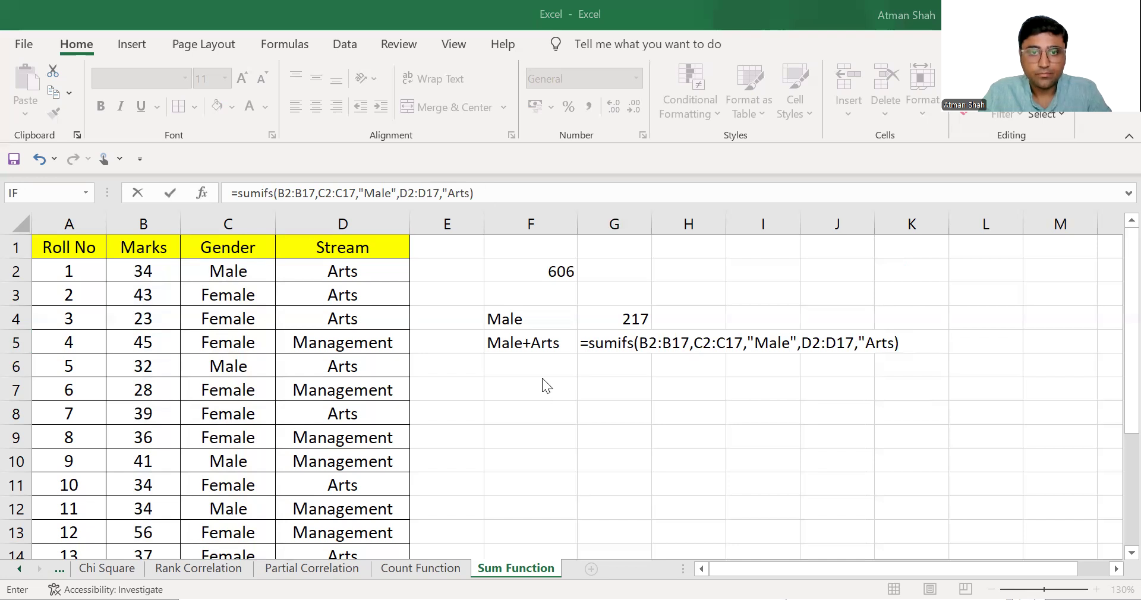
pyautogui.press('Return')
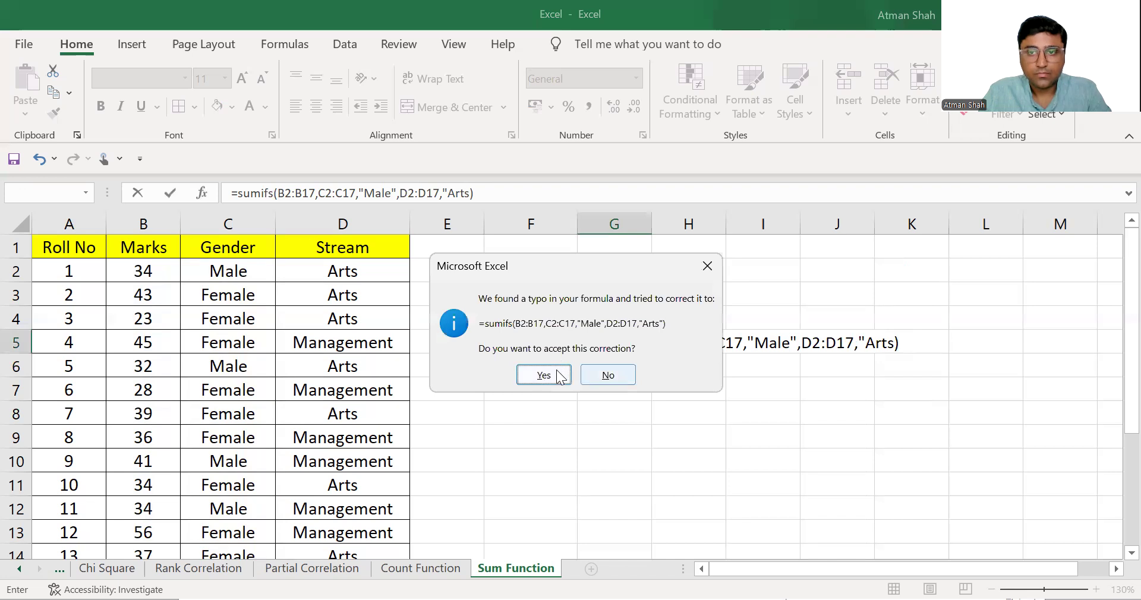
pyautogui.click(559, 376)
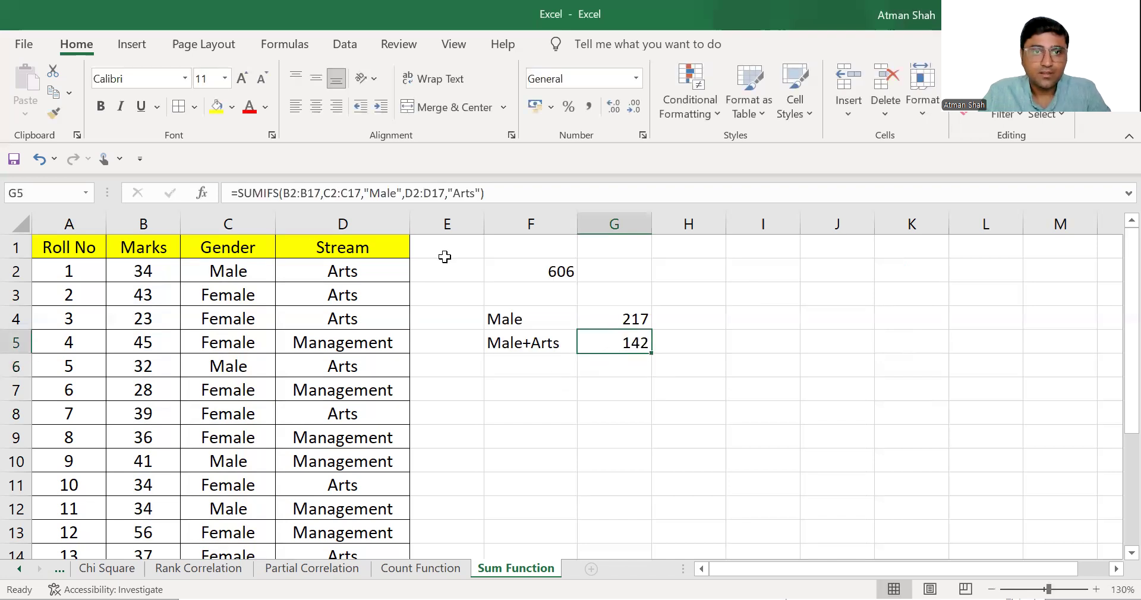
# Highlight the whole SUMIFS formula of cell G5 to review its arguments
pyautogui.moveTo(500, 193); pyautogui.dragTo(229, 195)
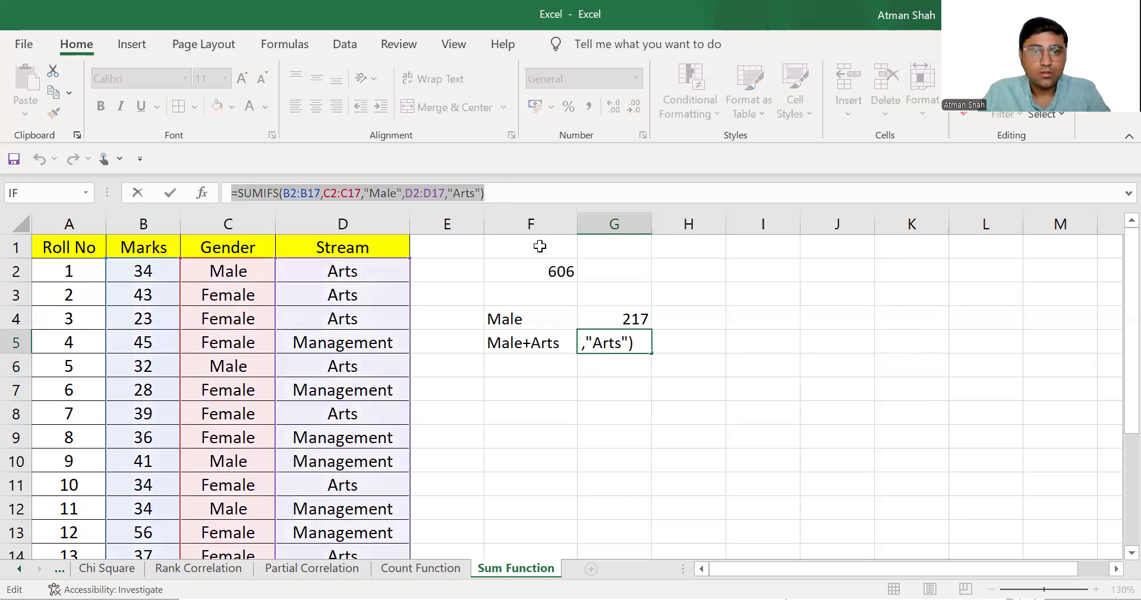
pyautogui.click(688, 484)
pyautogui.hotkey('ctrl', 'z')
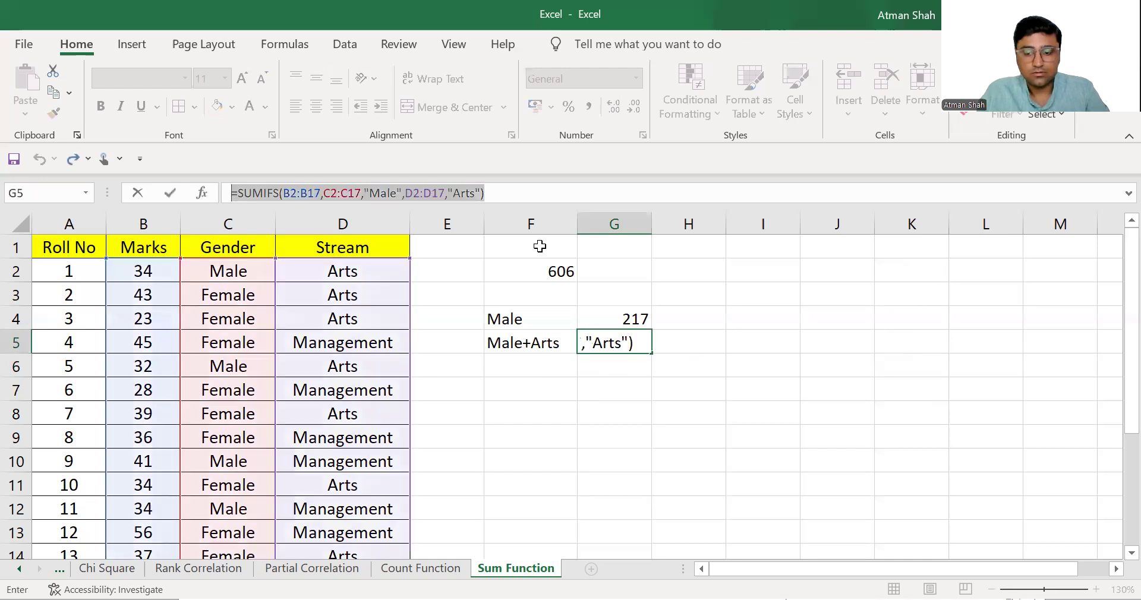
pyautogui.press('Return')
# Enter the label "Female+Arts" in cell F7 and widen column F slightly
pyautogui.click(526, 391)
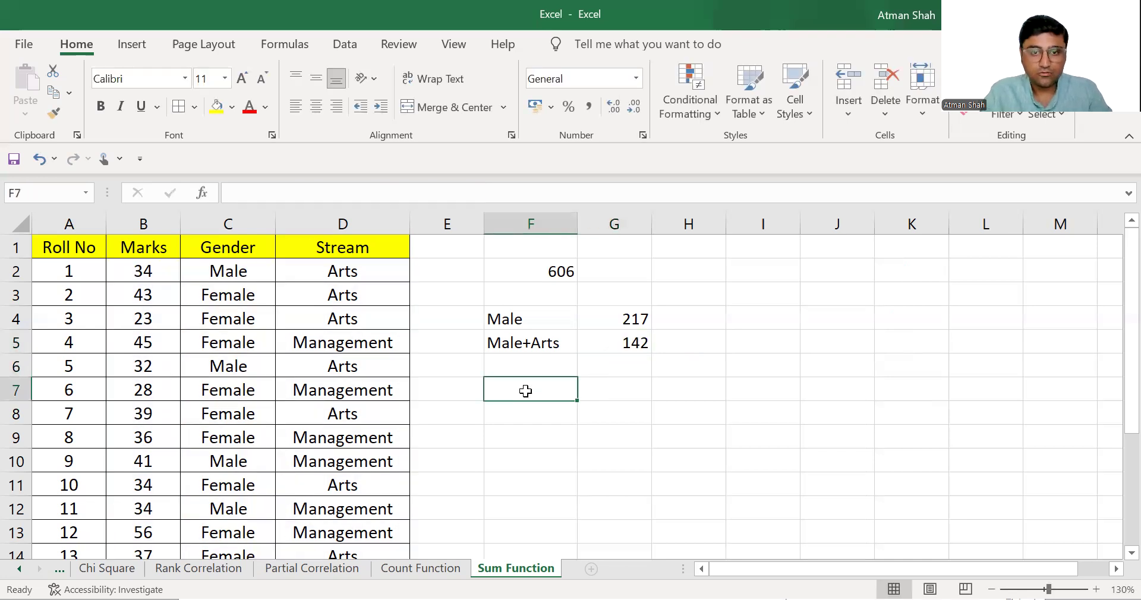
pyautogui.write('Female+Arts')
pyautogui.press('Return')
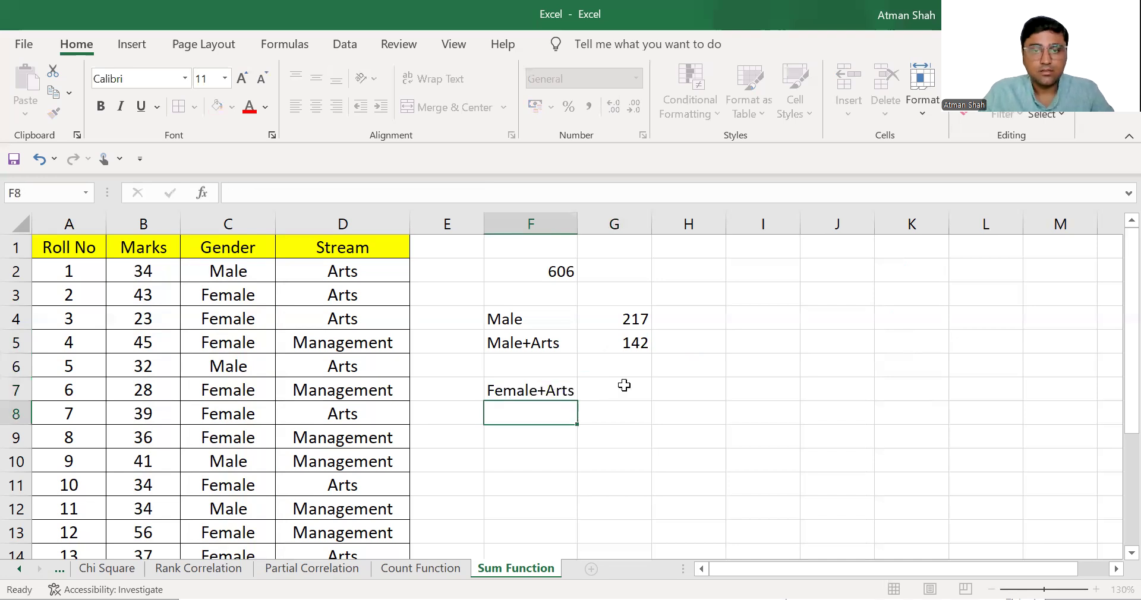
pyautogui.moveTo(580, 221); pyautogui.dragTo(603, 224)
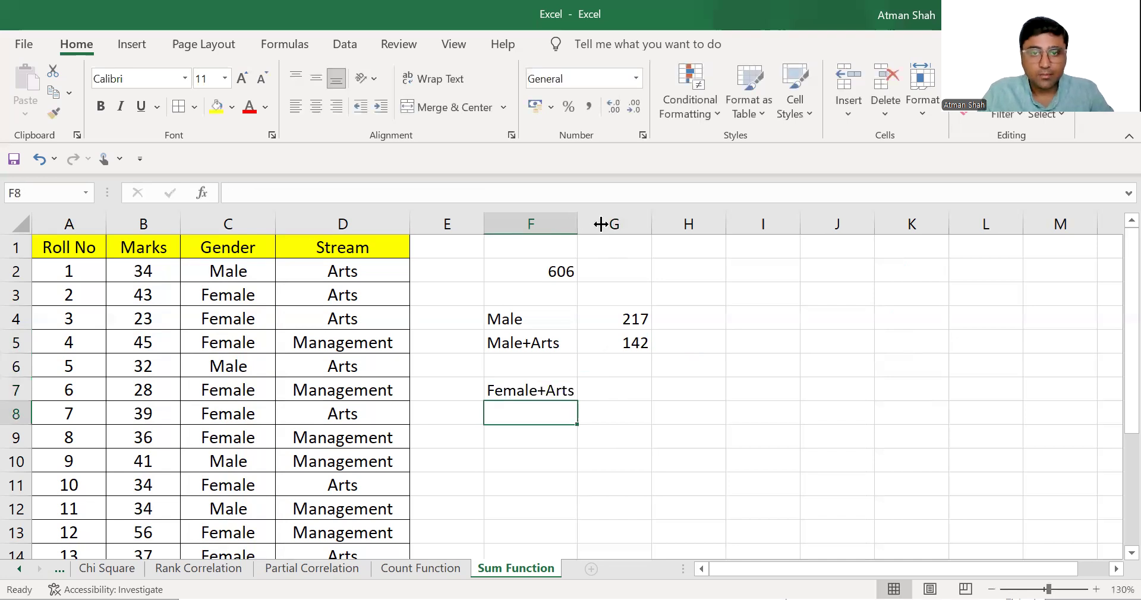
# In G7, begin a SUMIFS formula that sums the marks in B2:B17 where the gender in C2:C17 is "Female"
pyautogui.click(621, 389)
pyautogui.write('=')
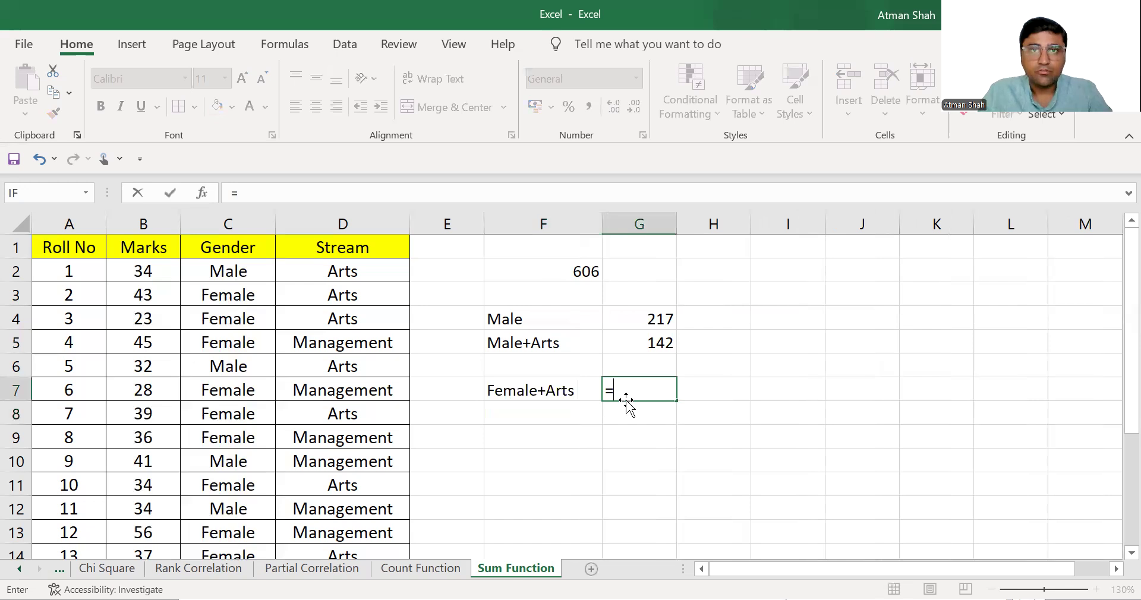
pyautogui.write('sumifs(')
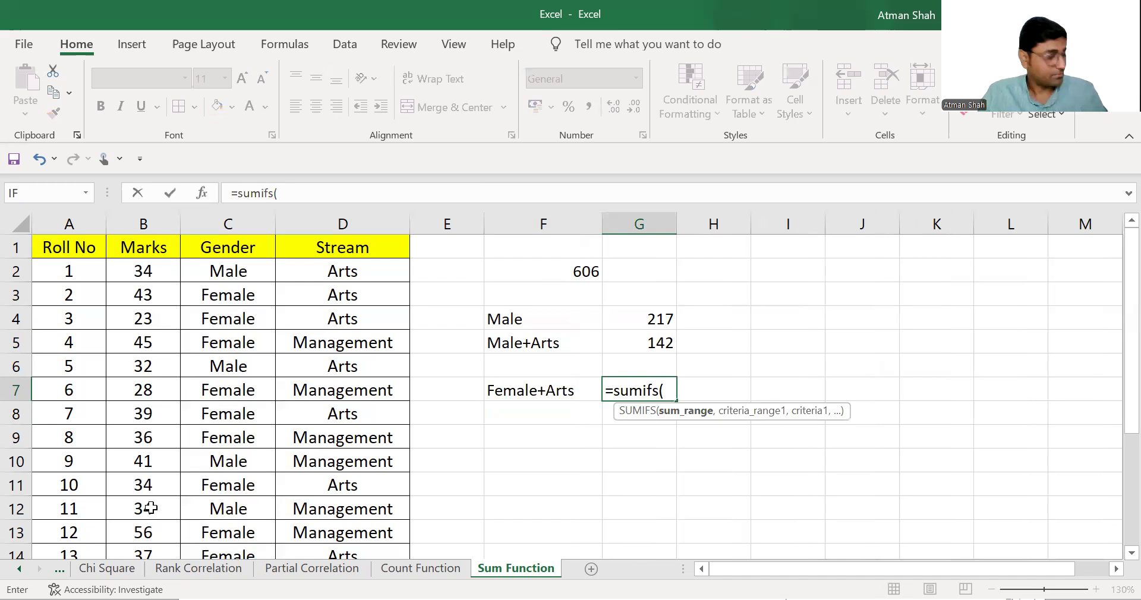
pyautogui.moveTo(143, 271); pyautogui.dragTo(151, 509)
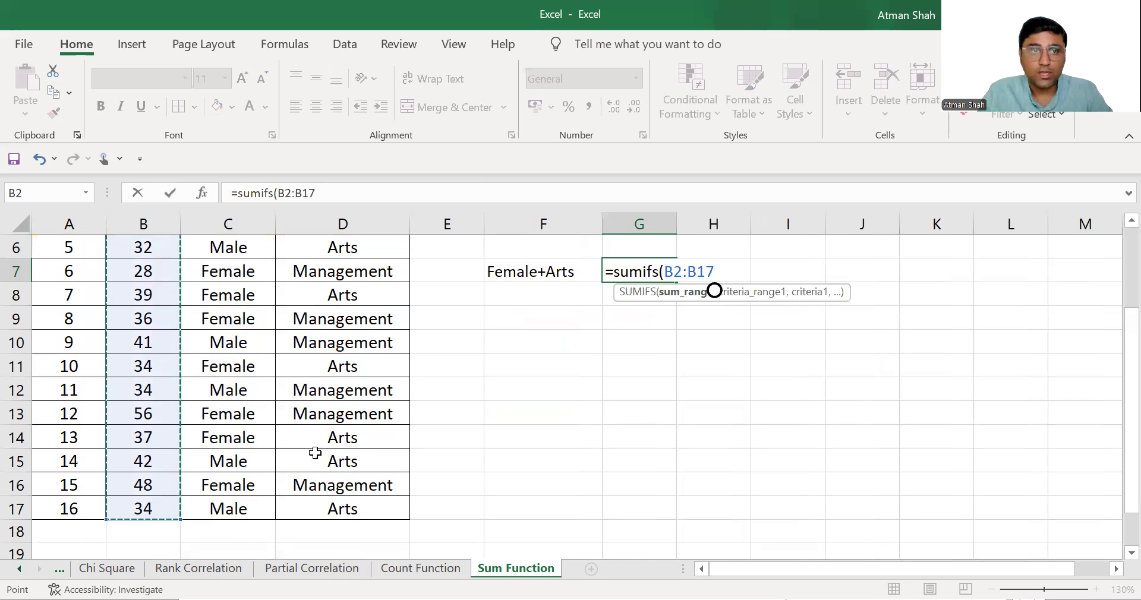
pyautogui.write(',')
pyautogui.scroll(2, 241, 275)
pyautogui.moveTo(240, 274); pyautogui.dragTo(264, 547)
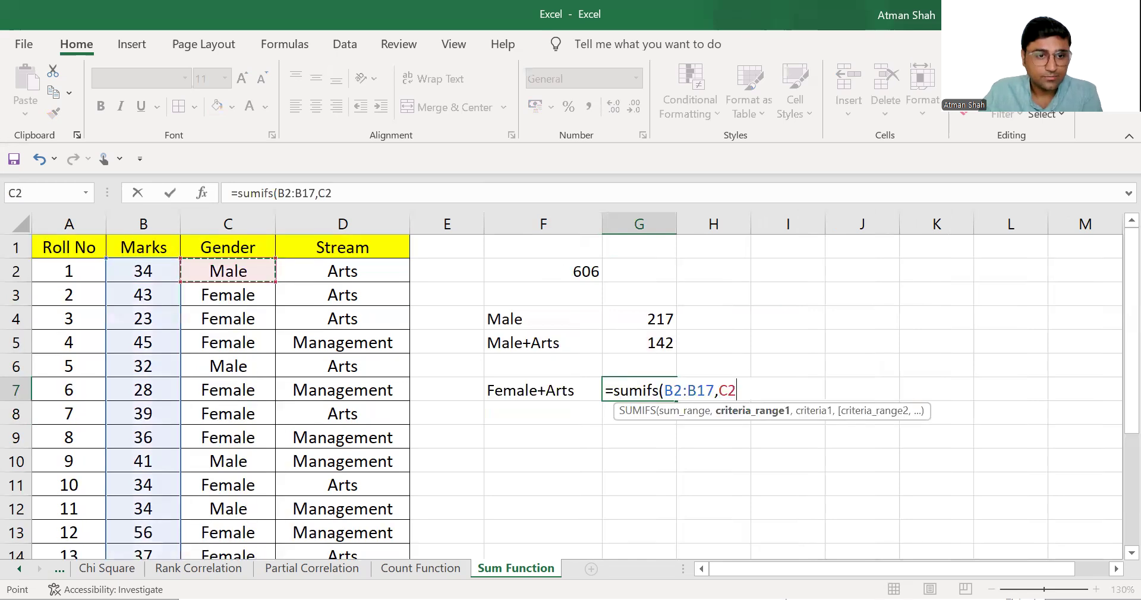
pyautogui.hotkey('ctrl', 'shift', 'Down')
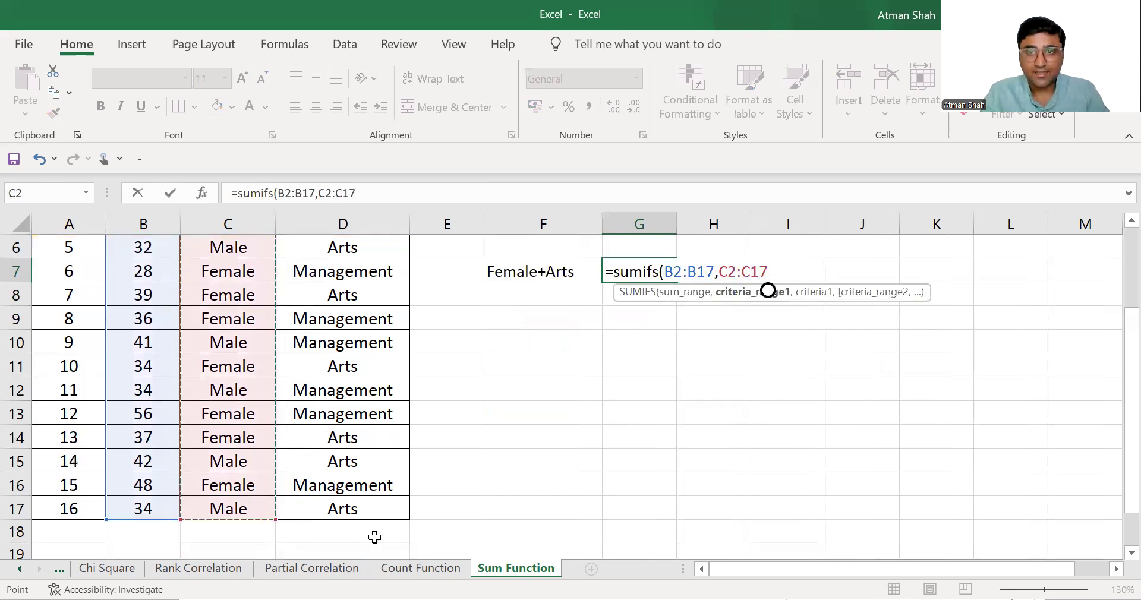
pyautogui.write(',"Female')
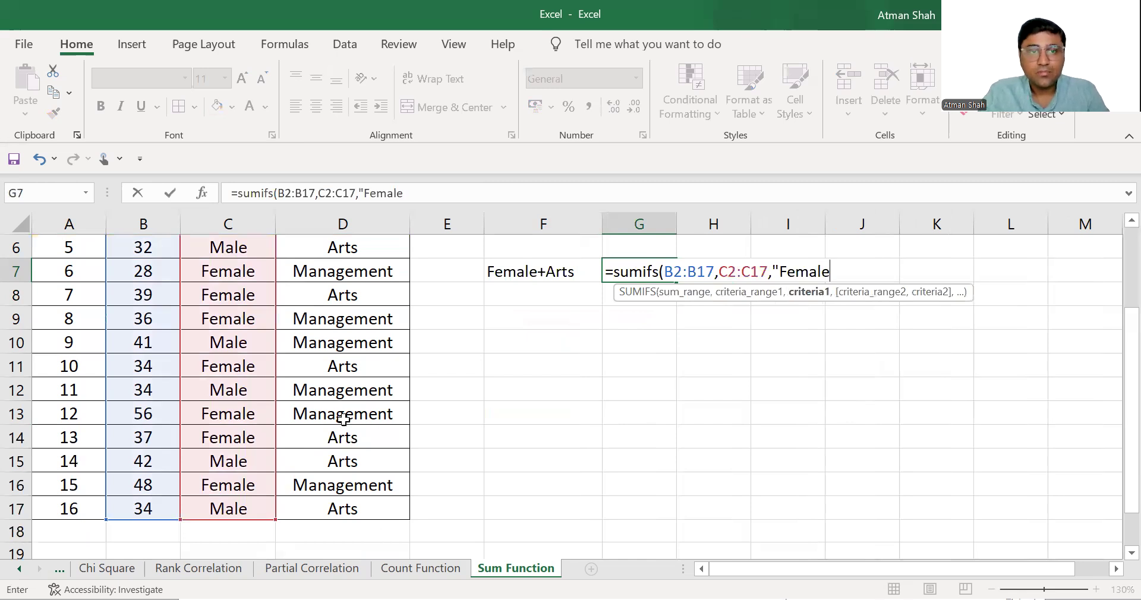
pyautogui.write('",')
# Complete the G7 formula with the second condition that the stream in D2:D17 is "Arts", and enter it
pyautogui.scroll(2, 368, 416)
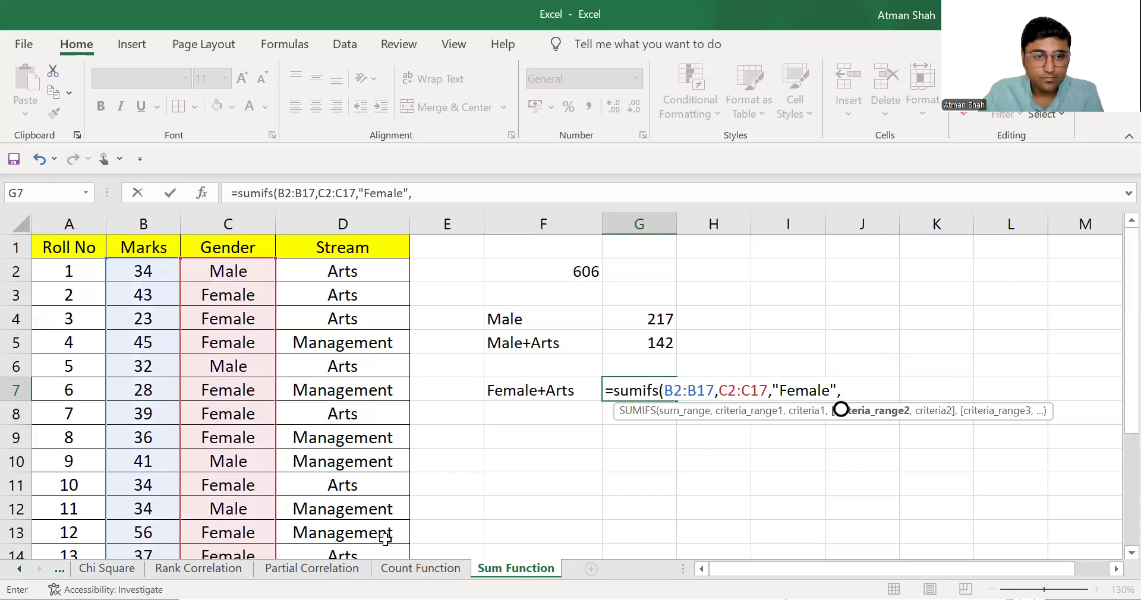
pyautogui.moveTo(342, 271); pyautogui.dragTo(372, 515)
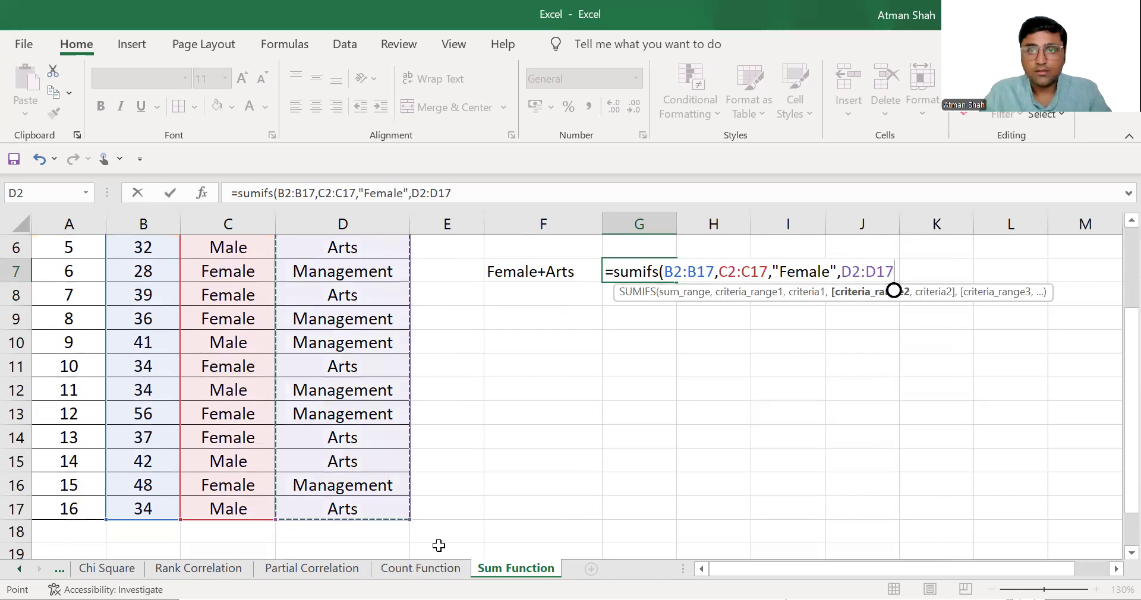
pyautogui.write(',"Arts"')
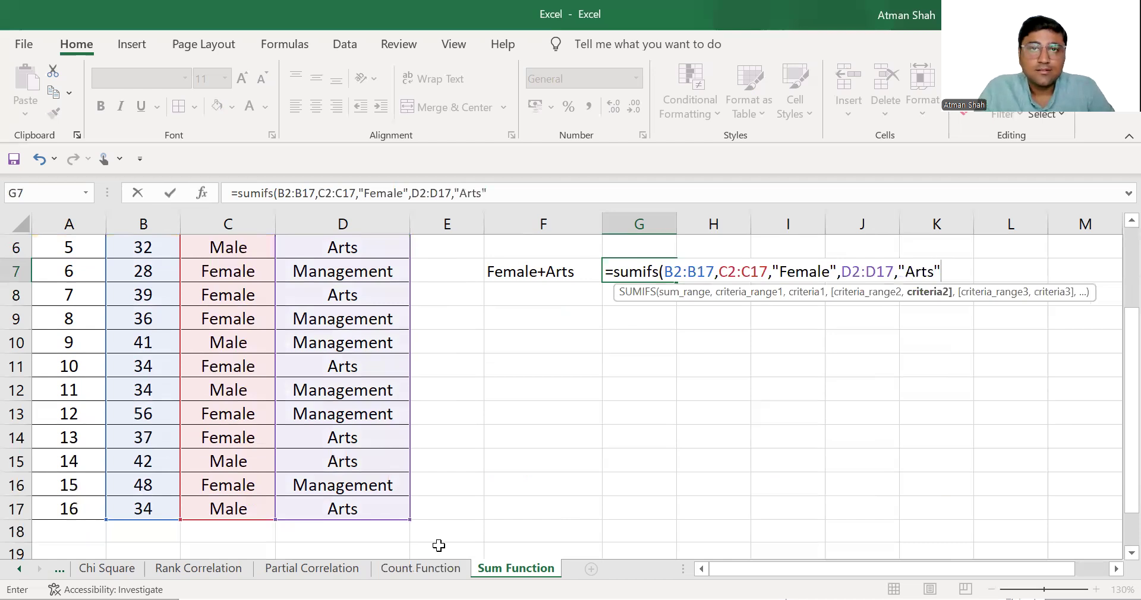
pyautogui.write(')')
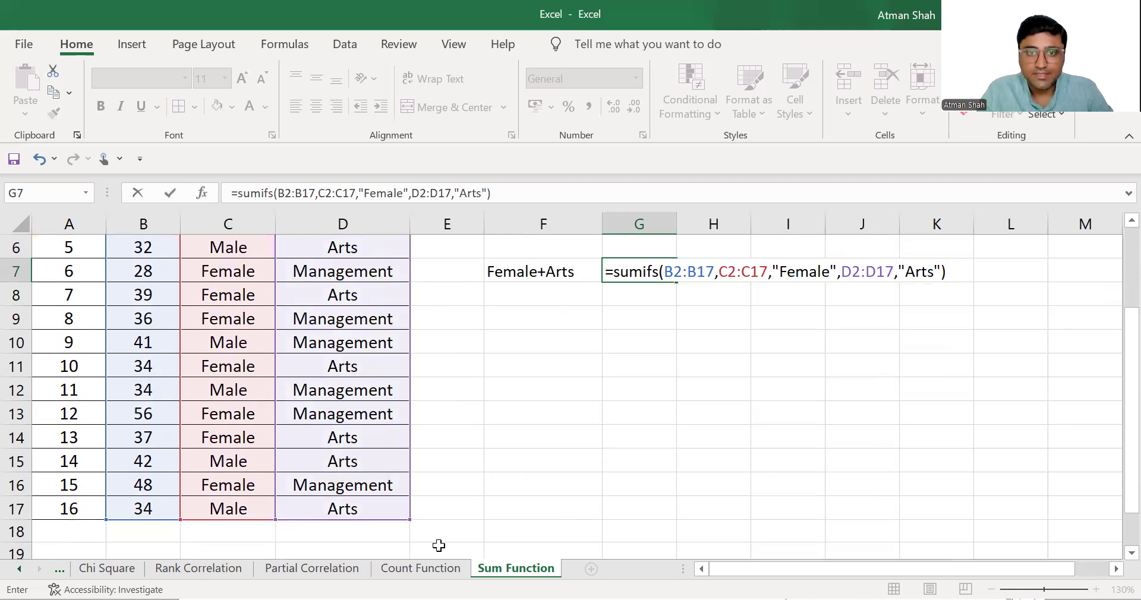
pyautogui.press('Return')
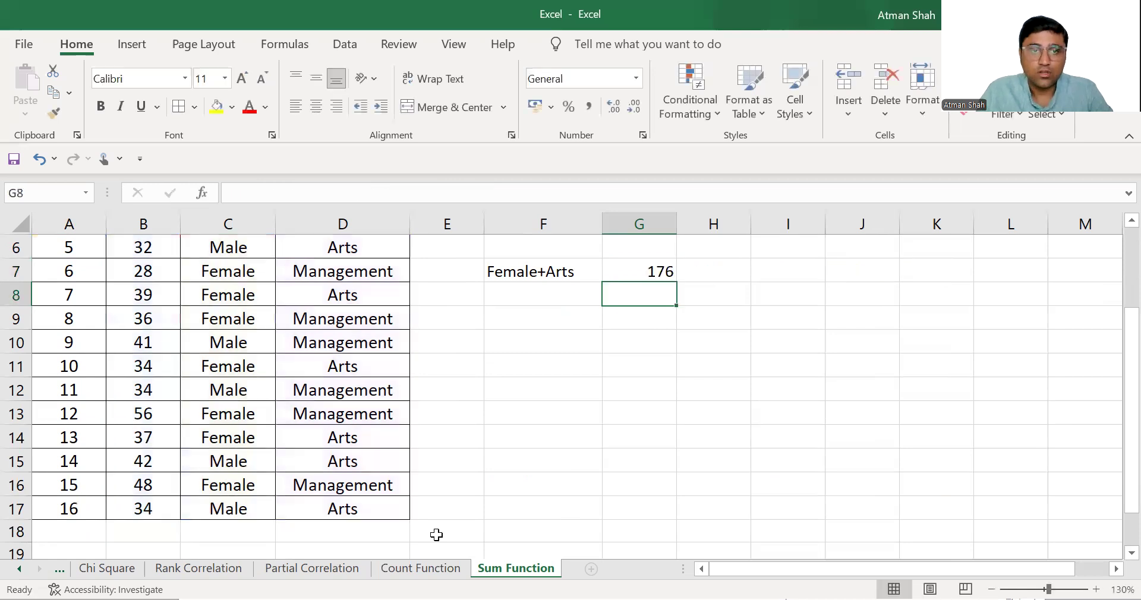
pyautogui.scroll(2, 449, 502)
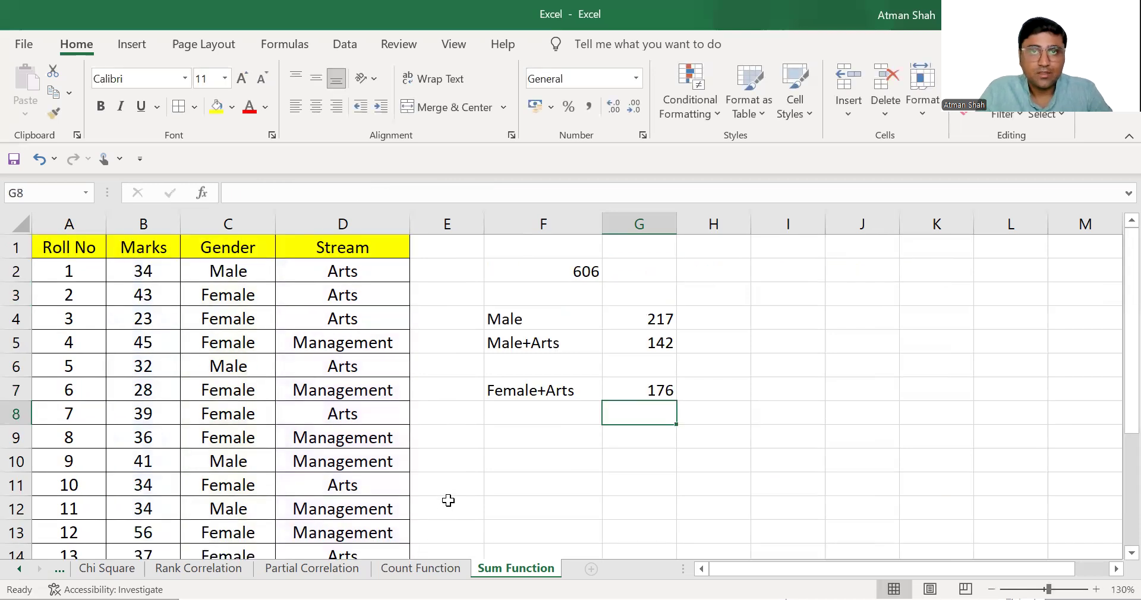